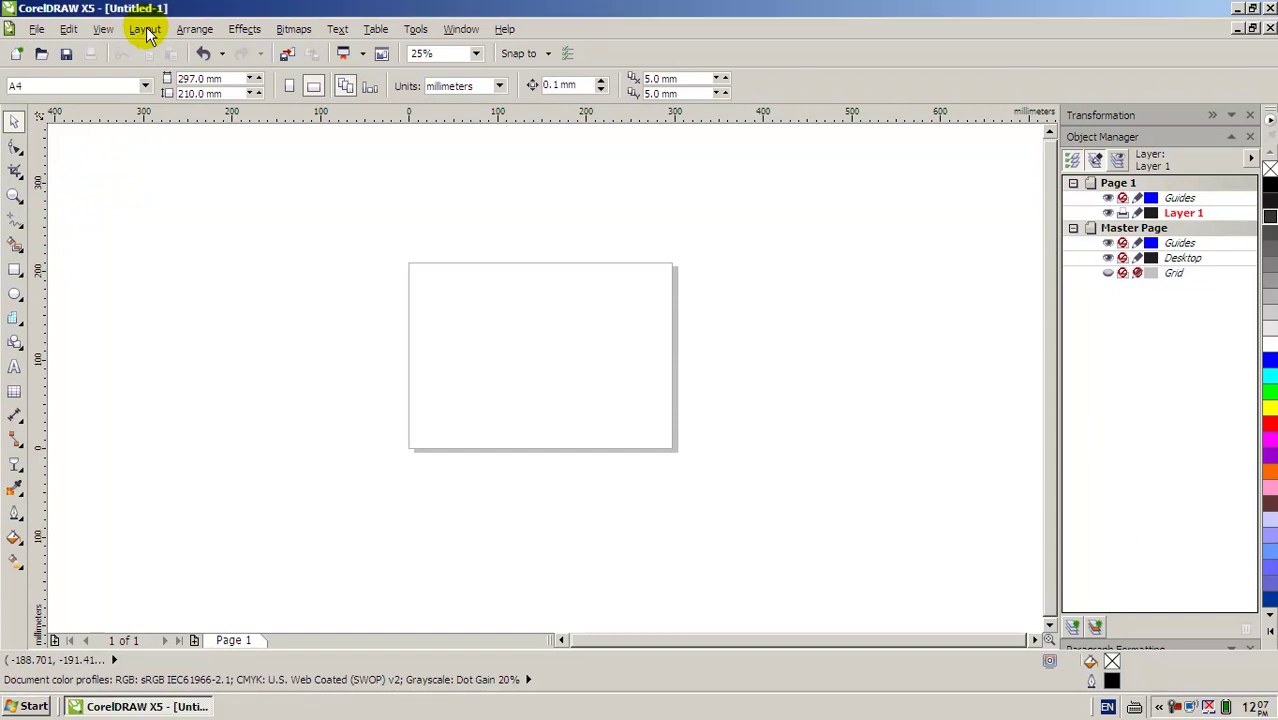
- Add a 297 × 210 mm page frame rectangle with no fill via Page Setup
left_click(145, 30)
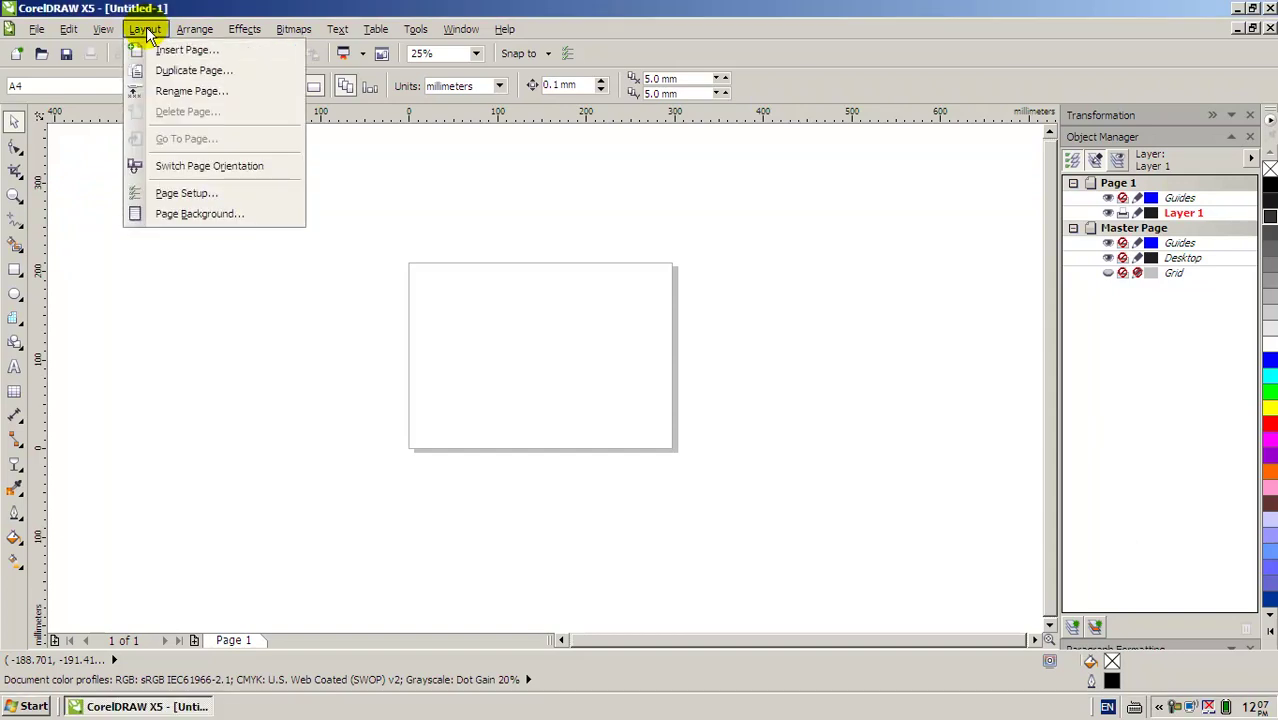
left_click(160, 193)
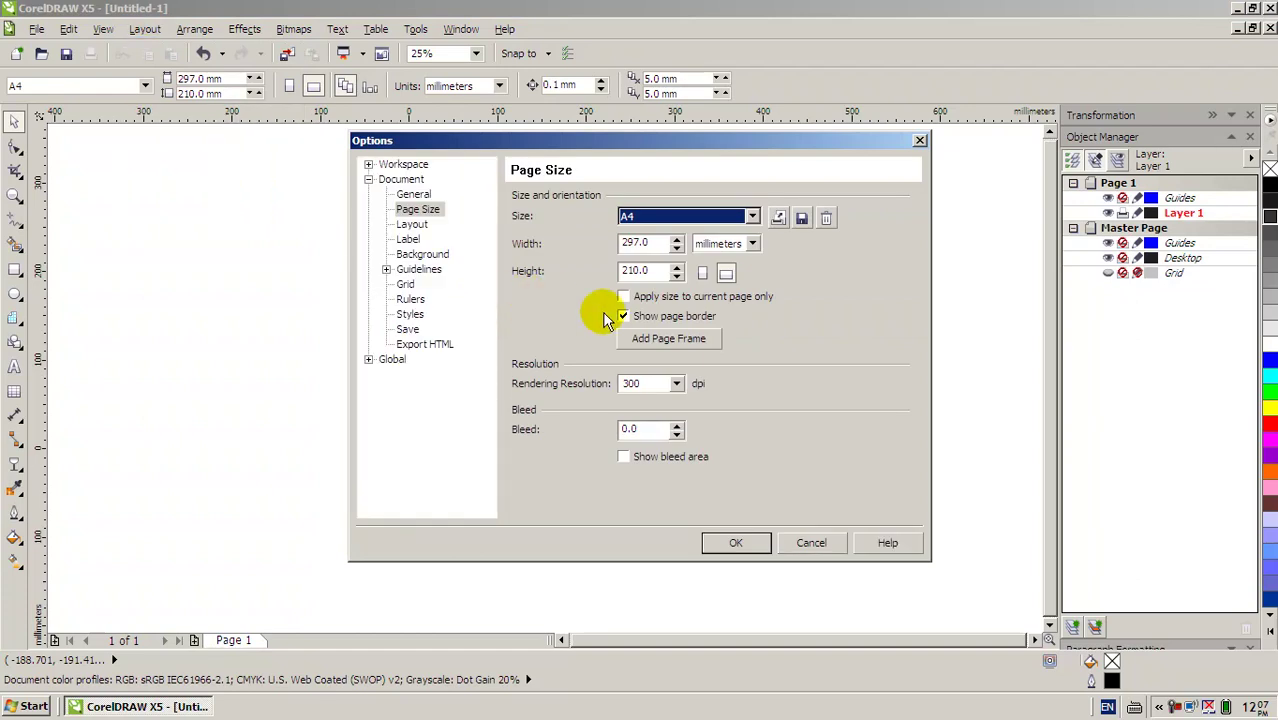
left_click(660, 340)
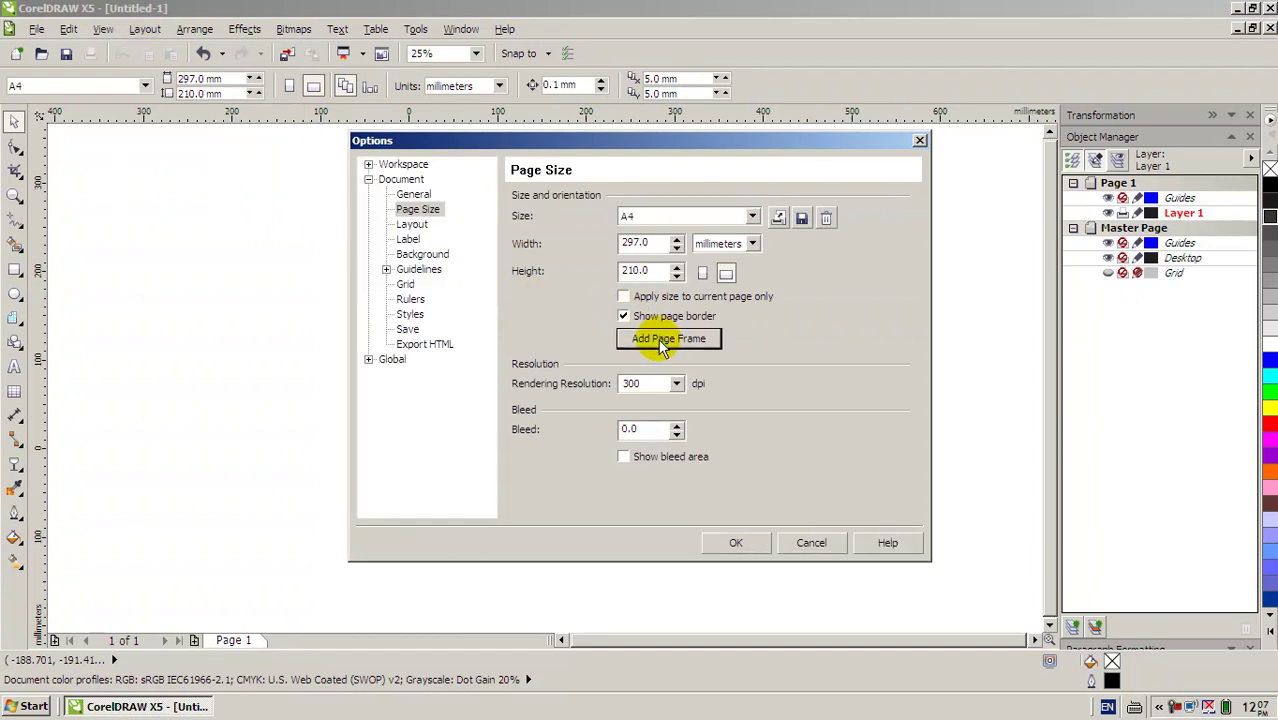
left_click(734, 550)
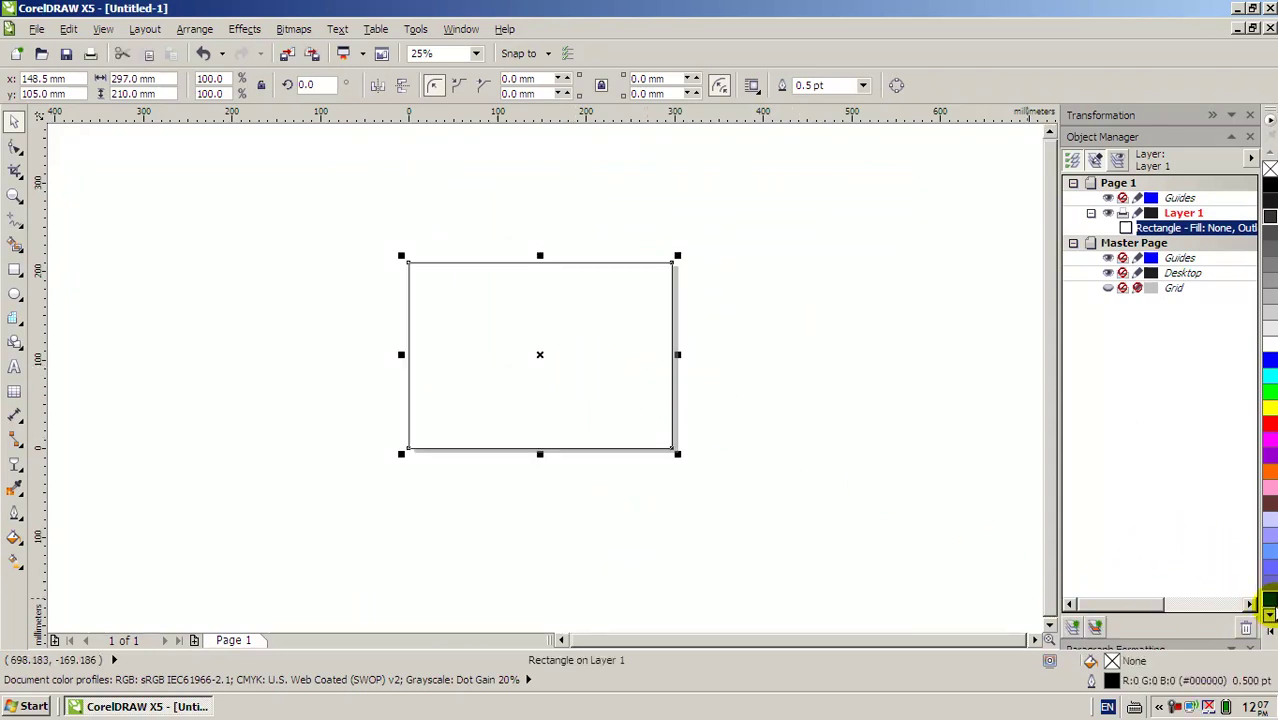
- Give the frame rectangle a muted navy fill of R36 G71 B140 (#24478C)
left_click(1269, 600)
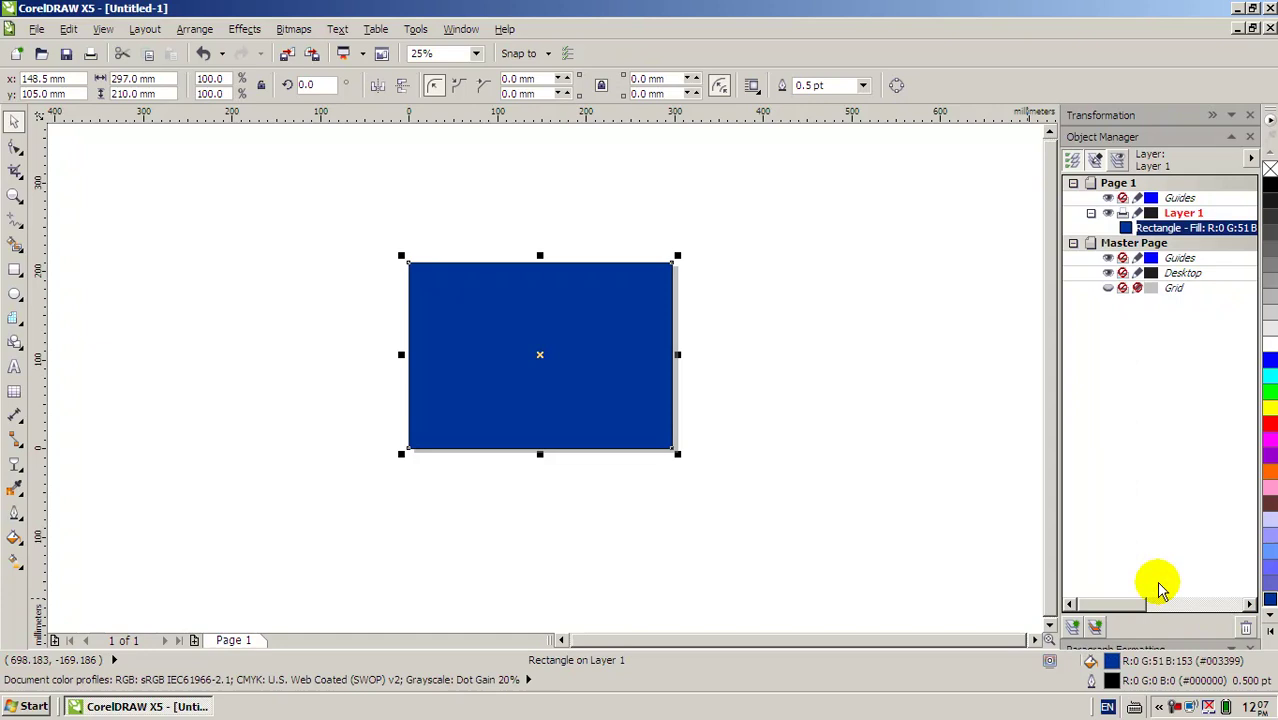
mouse_move(1111, 661)
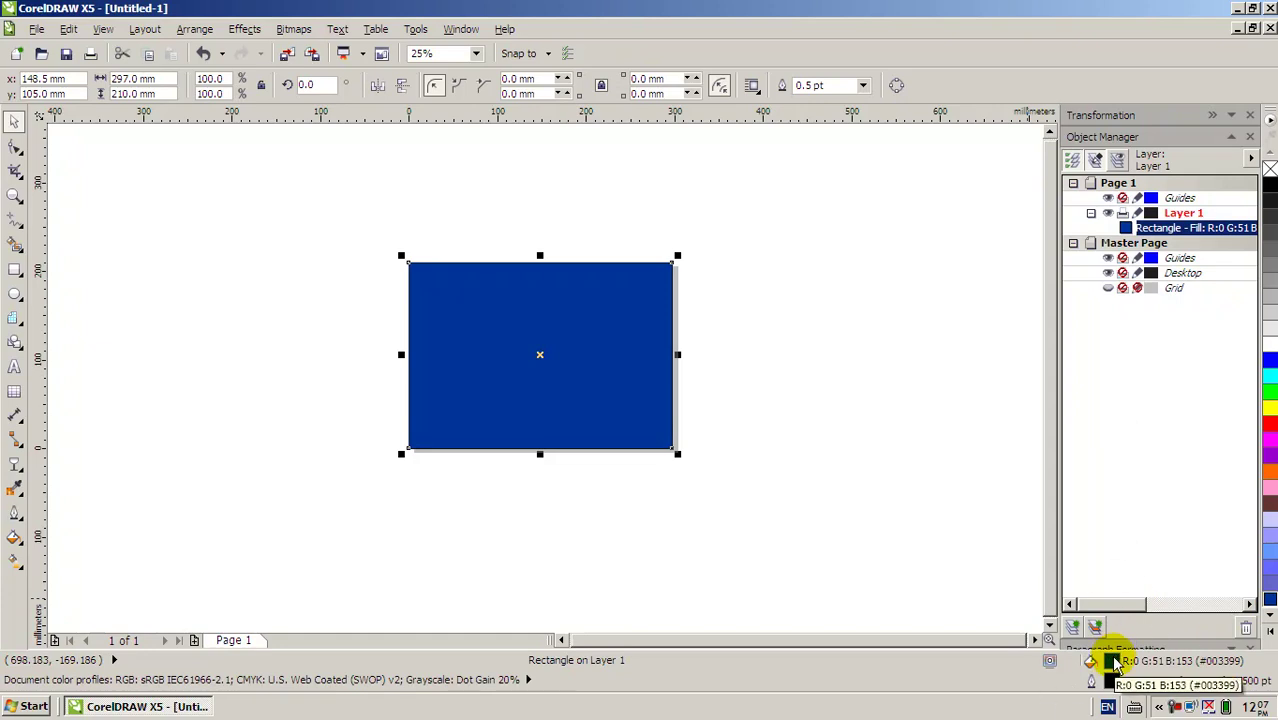
double_click(1112, 662)
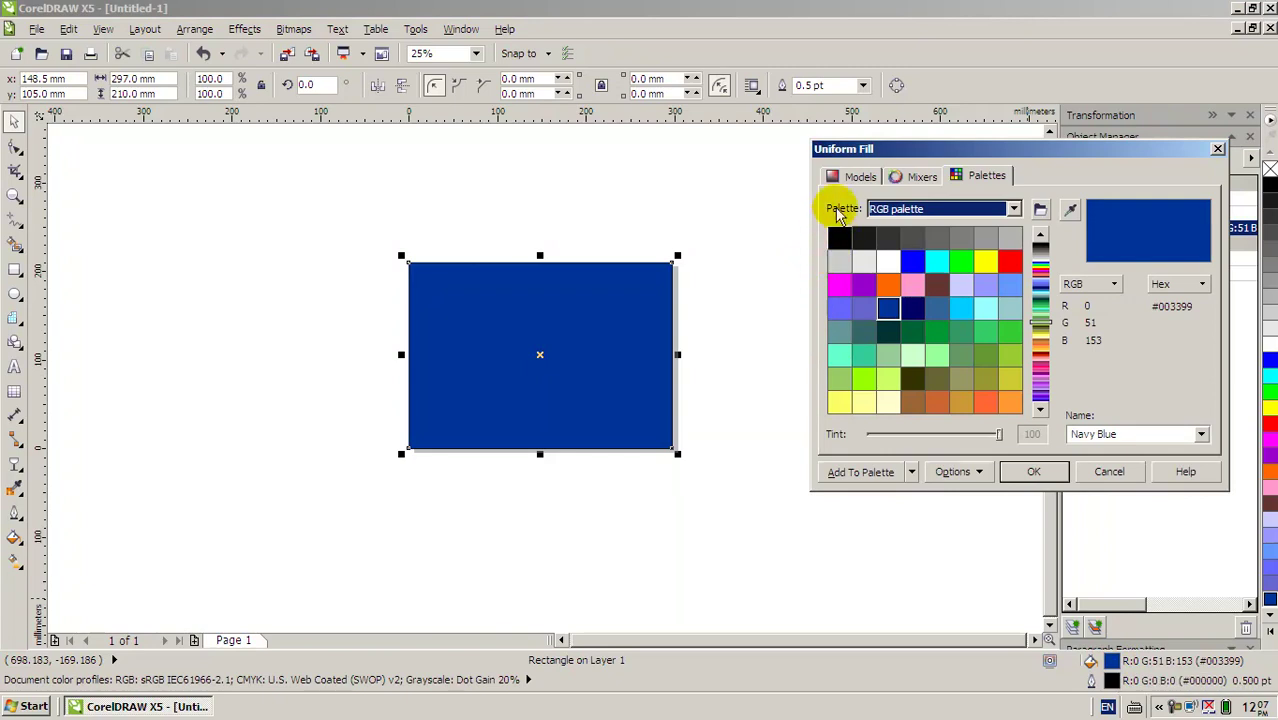
left_click(848, 189)
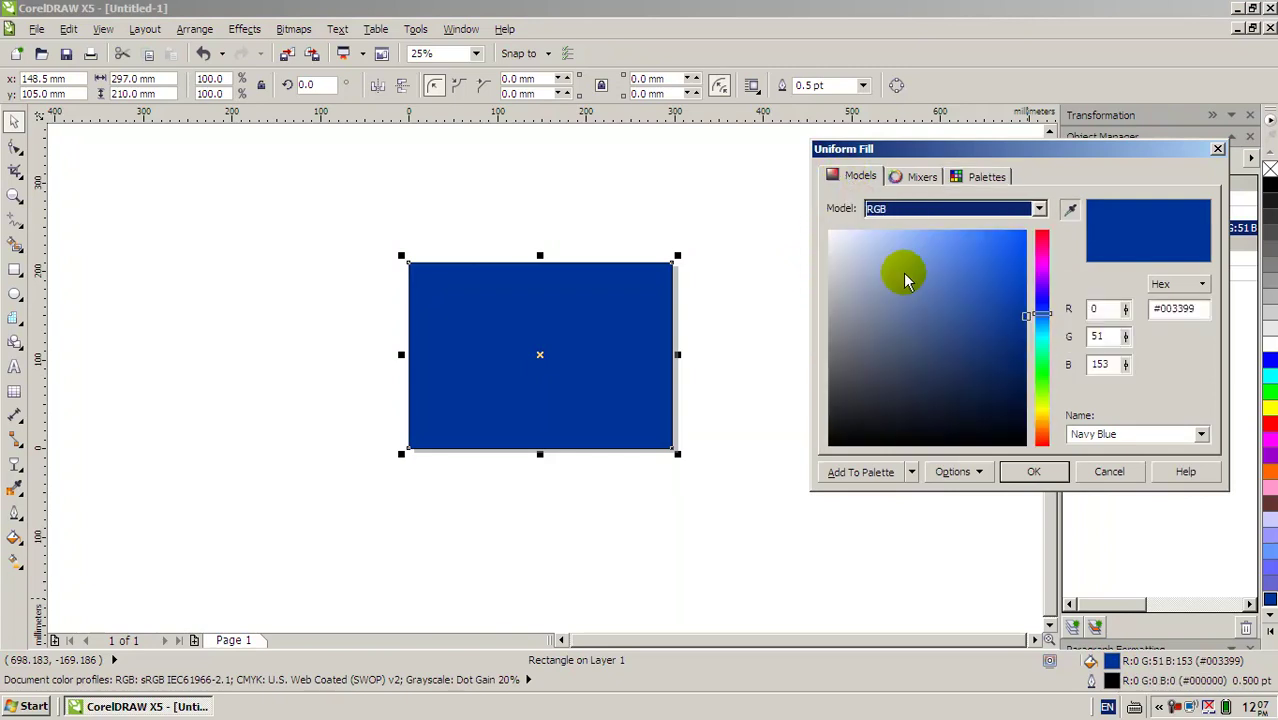
left_click(996, 331)
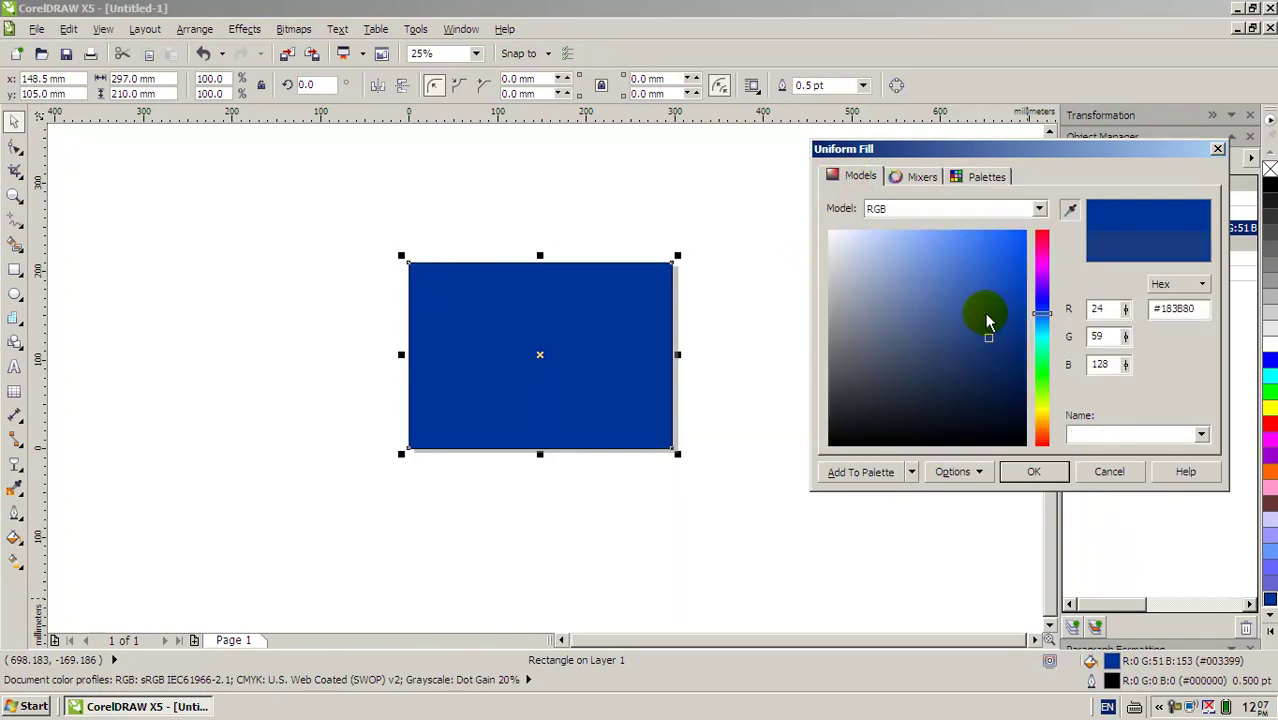
left_click_drag(987, 320, 975, 327)
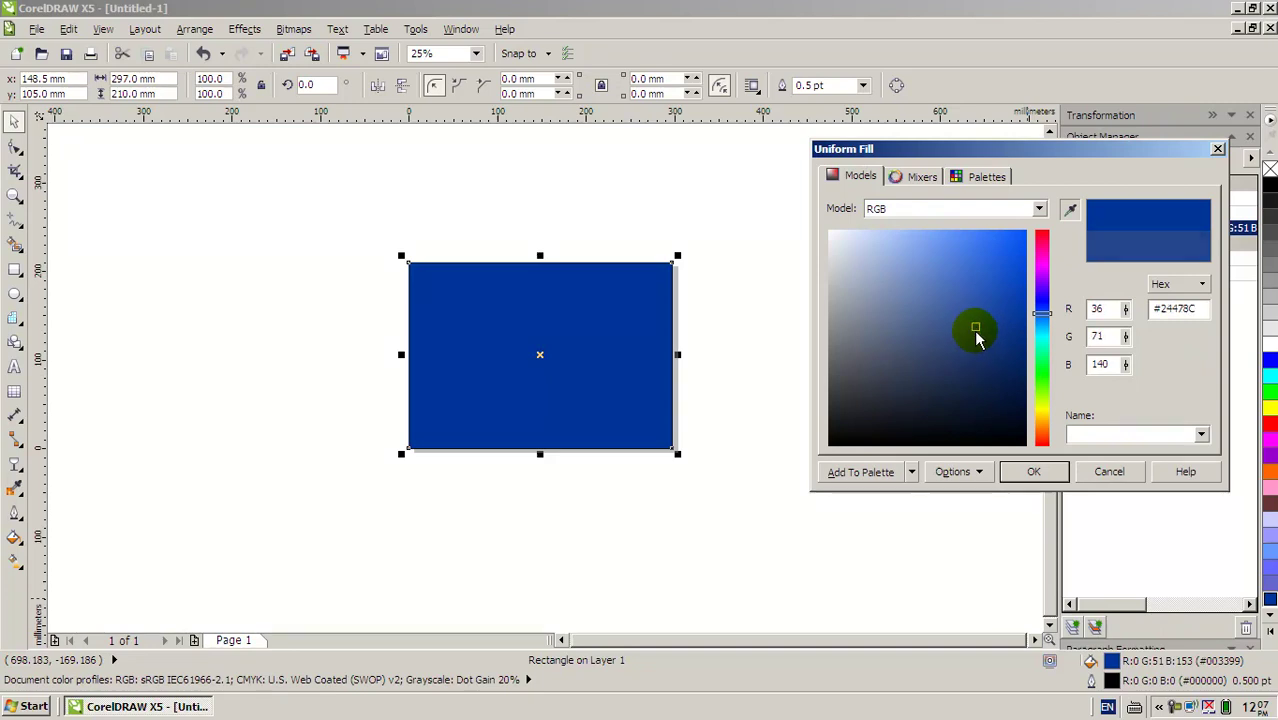
left_click(1020, 479)
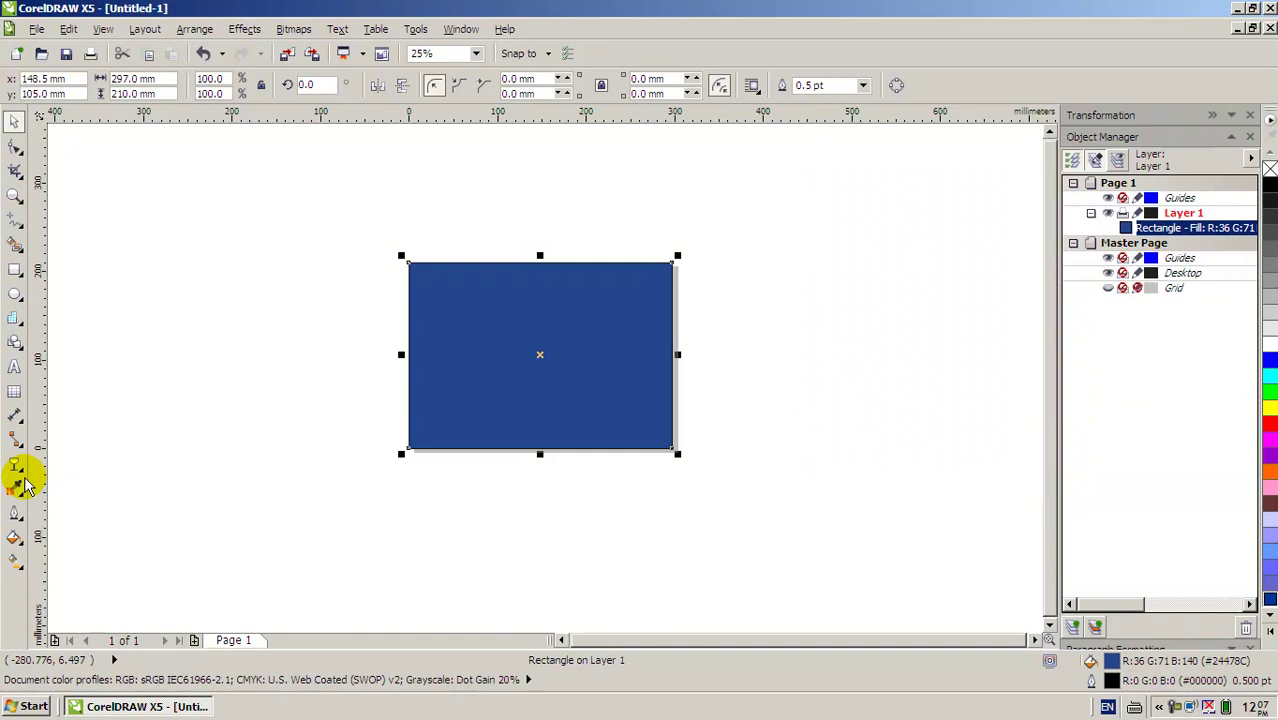
- Apply a top-to-bottom linear fountain fill from navy to pale blue, nudging the dark start upward
left_click(14, 560)
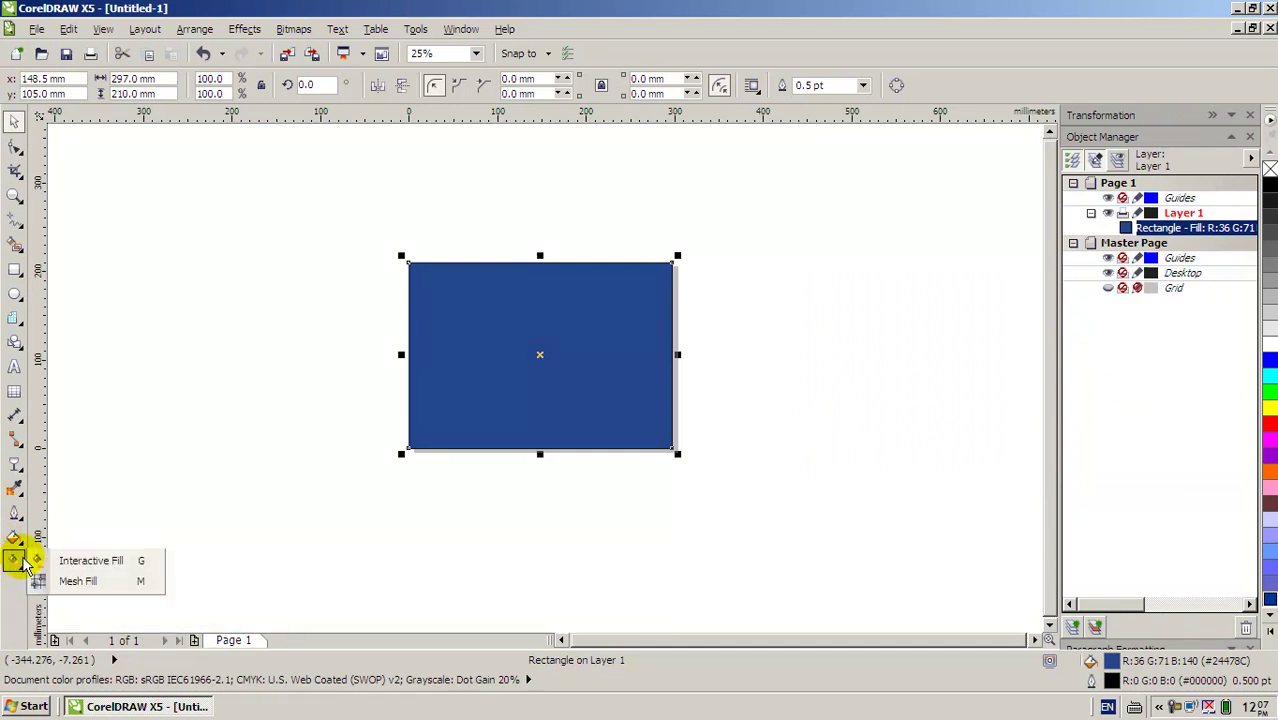
left_click(63, 562)
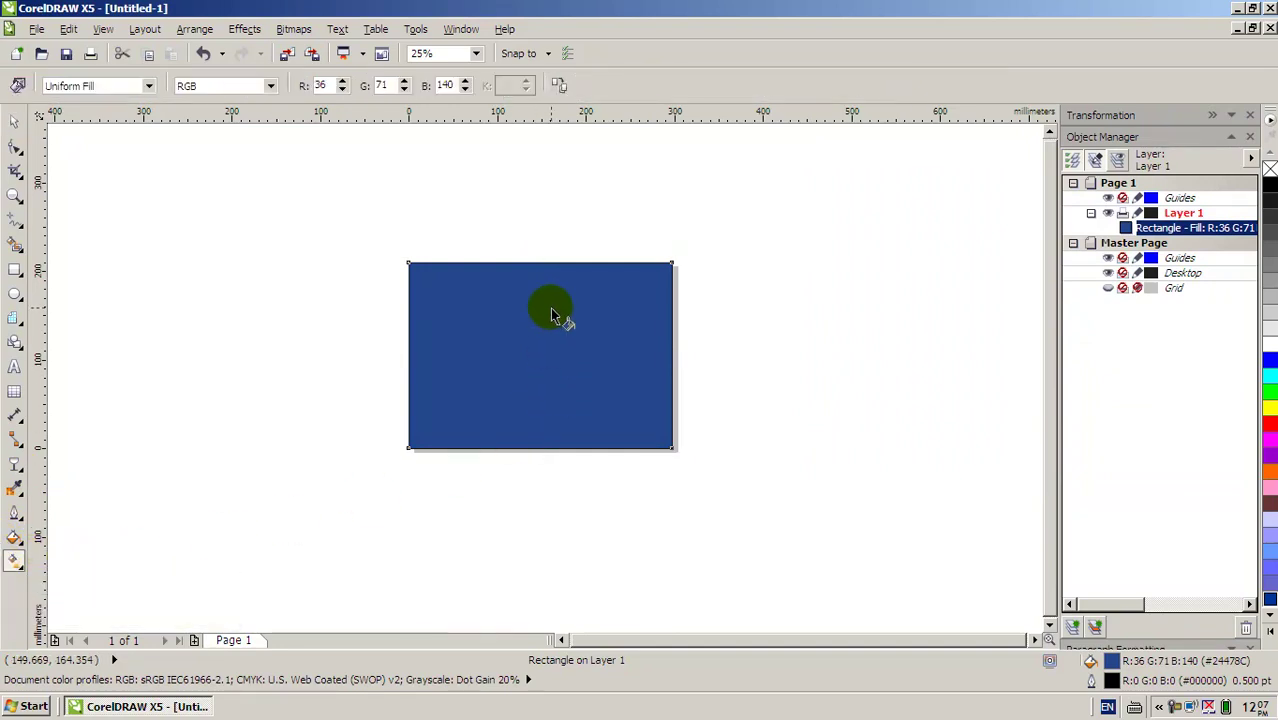
left_click_drag(551, 340, 552, 570)
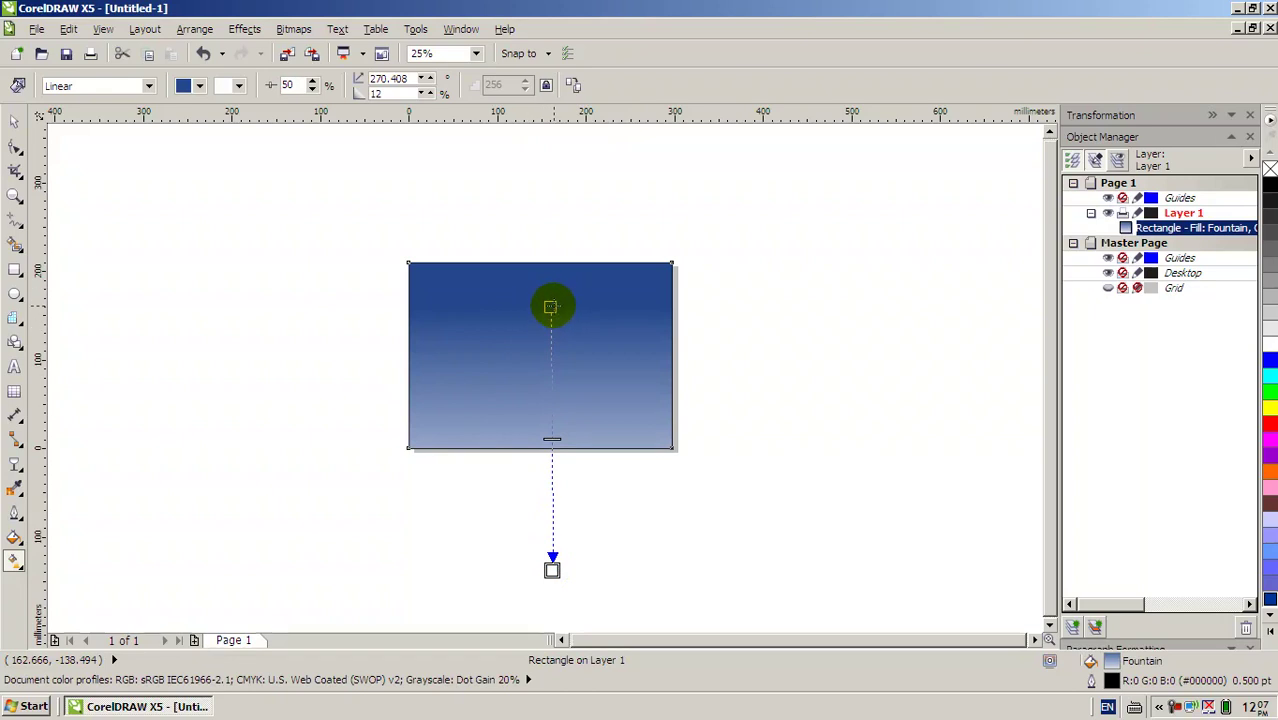
left_click_drag(550, 307, 552, 293)
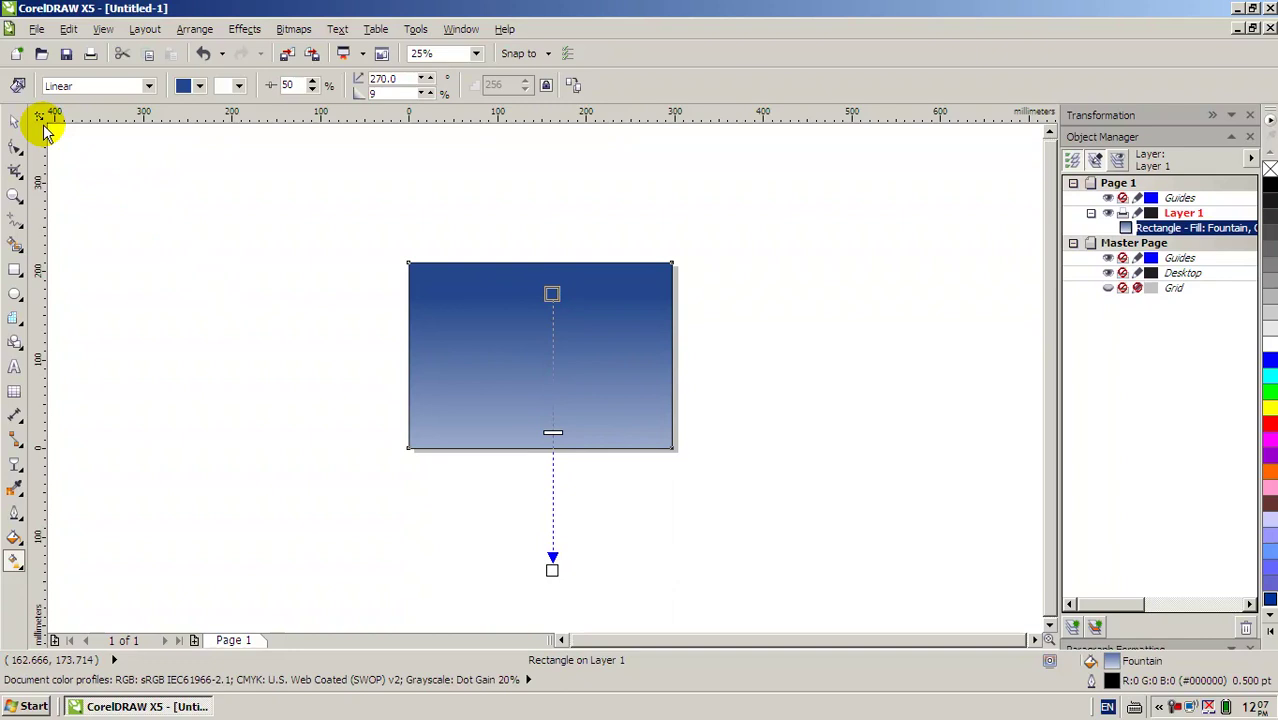
- Return to the Pick tool to finish editing the gradient
left_click(16, 120)
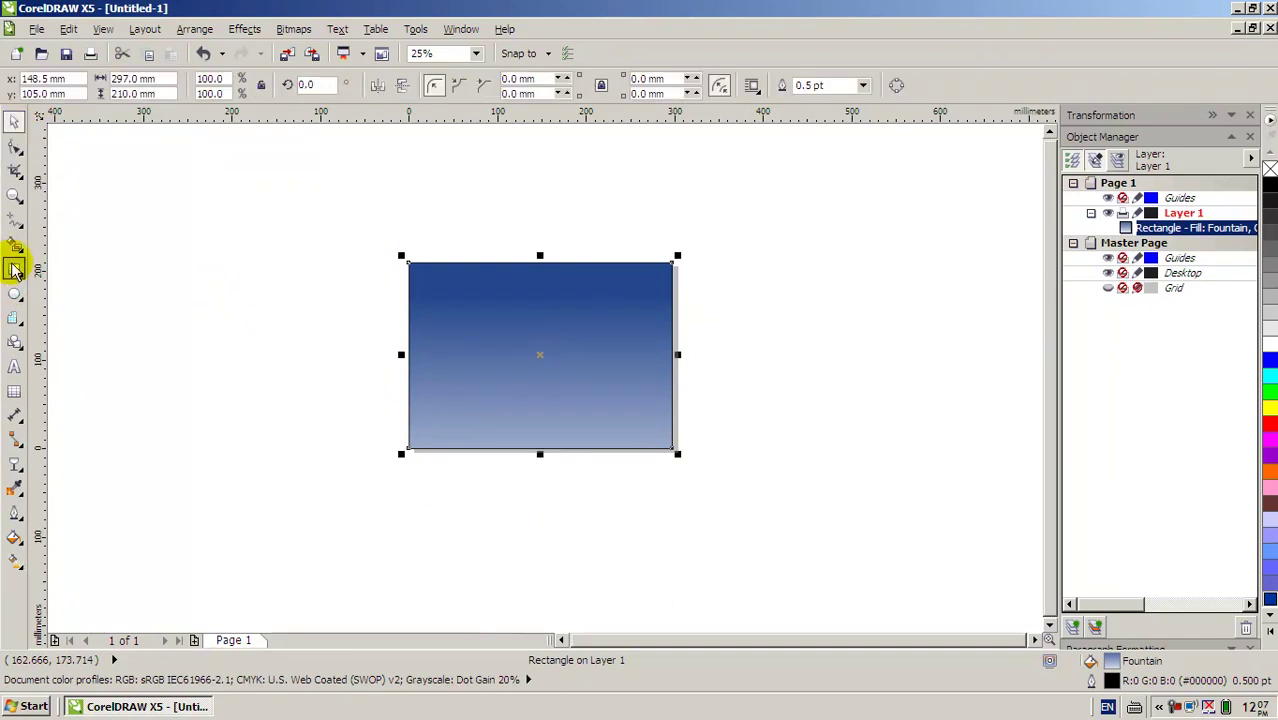
- Draw a wavy freehand hill line spanning the gradient rectangle edge to edge
left_click(17, 222)
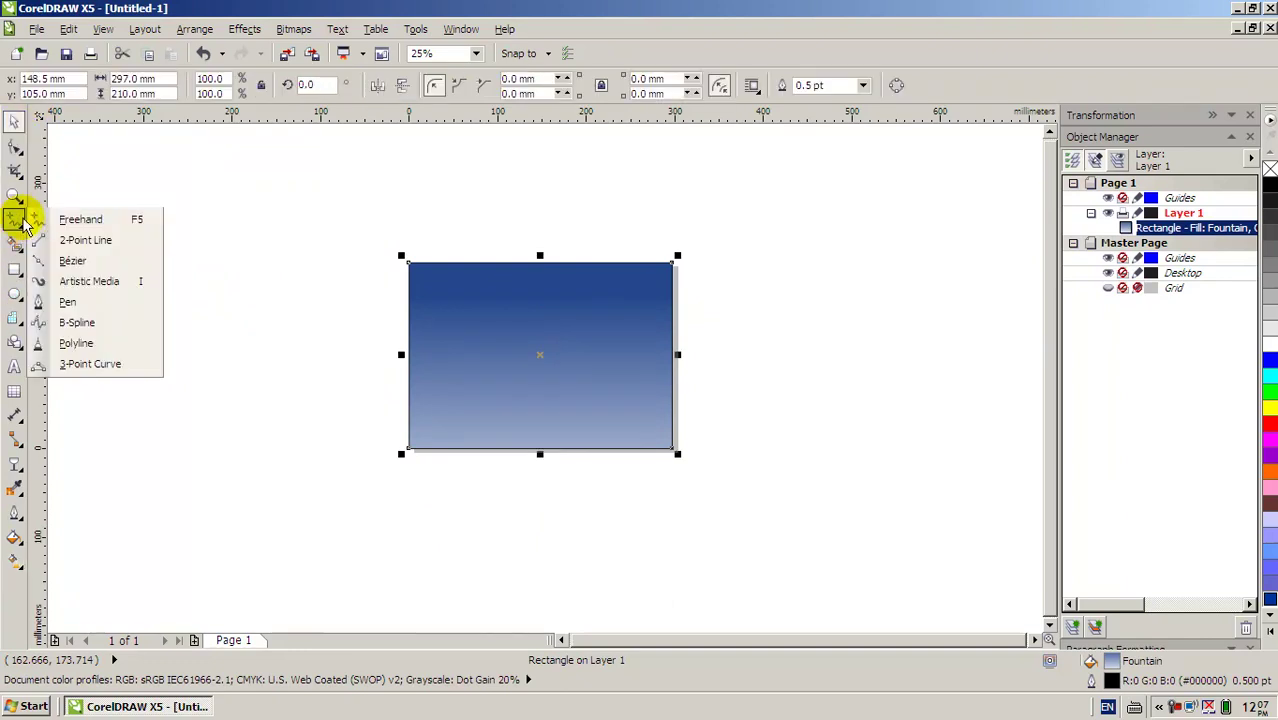
left_click(40, 219)
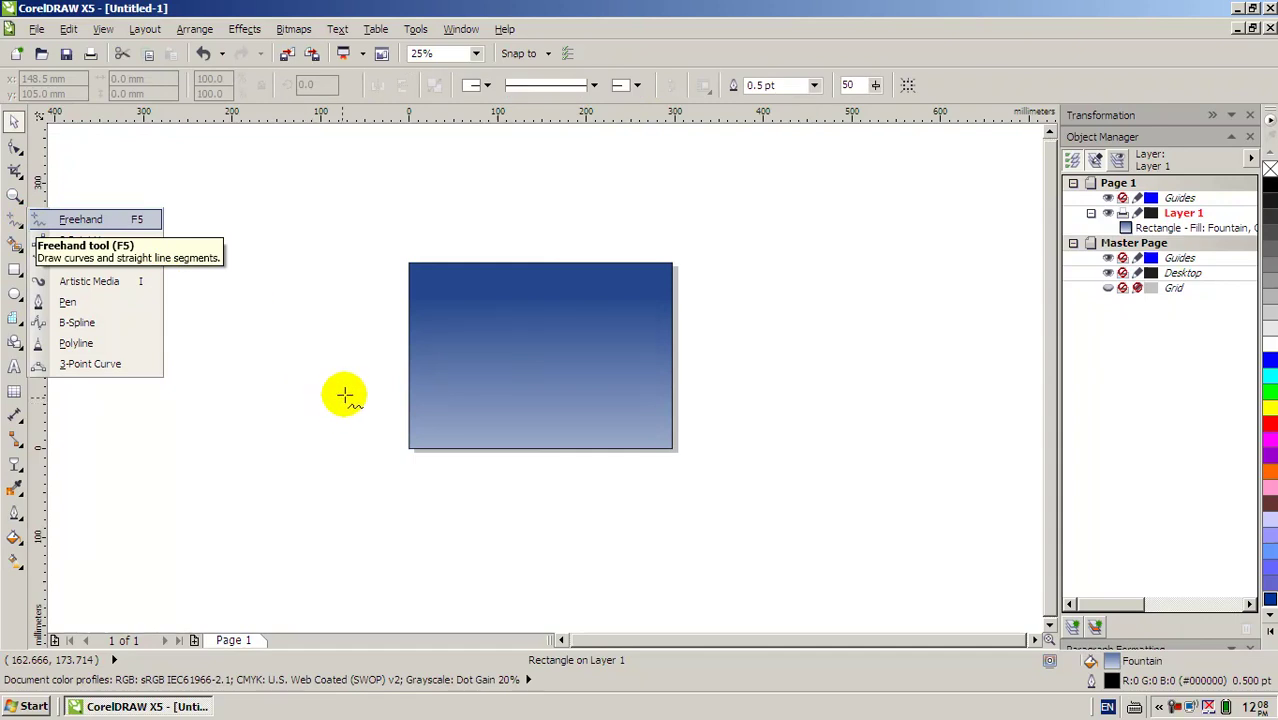
scroll(542, 374, "up", 2)
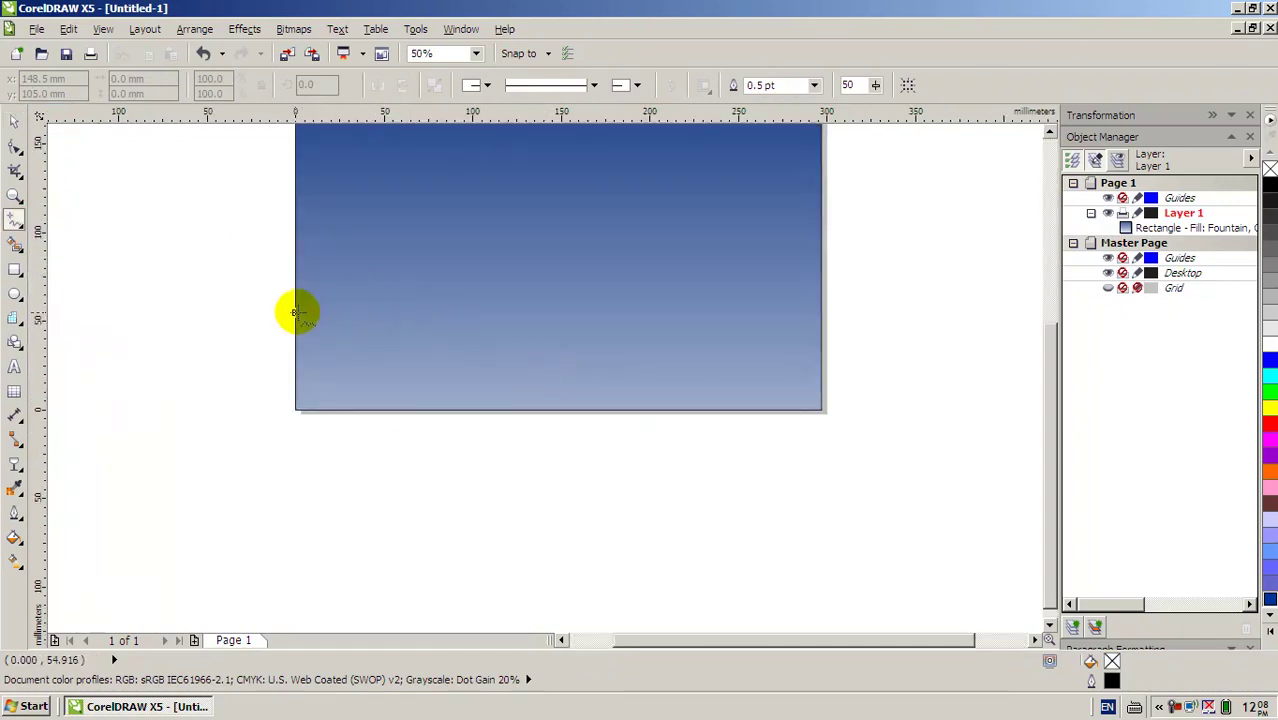
mouse_move(298, 313)
left_mouse_down()
mouse_move(504, 344)
mouse_move(602, 320)
mouse_move(762, 251)
mouse_move(818, 257)
left_mouse_up()
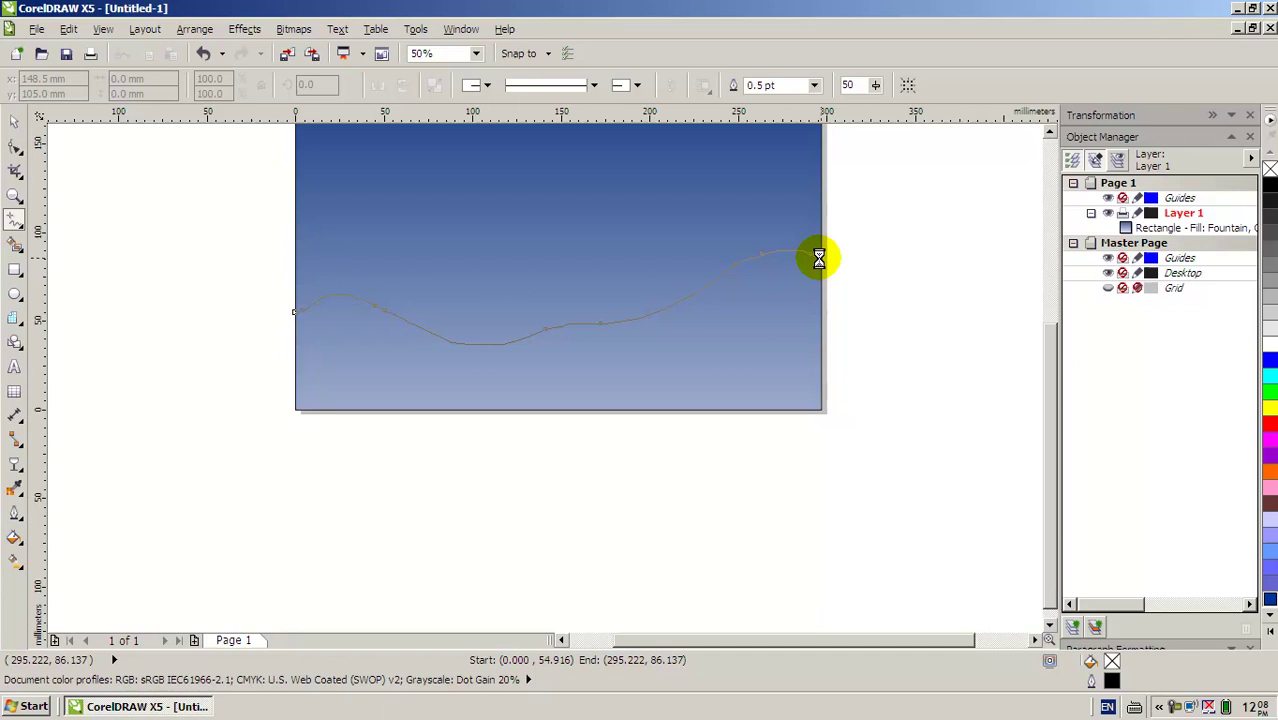
left_click(12, 245)
- Fill the area beneath the wavy curve as a near-black (R26 G26 B26) hill silhouette
left_click(50, 245)
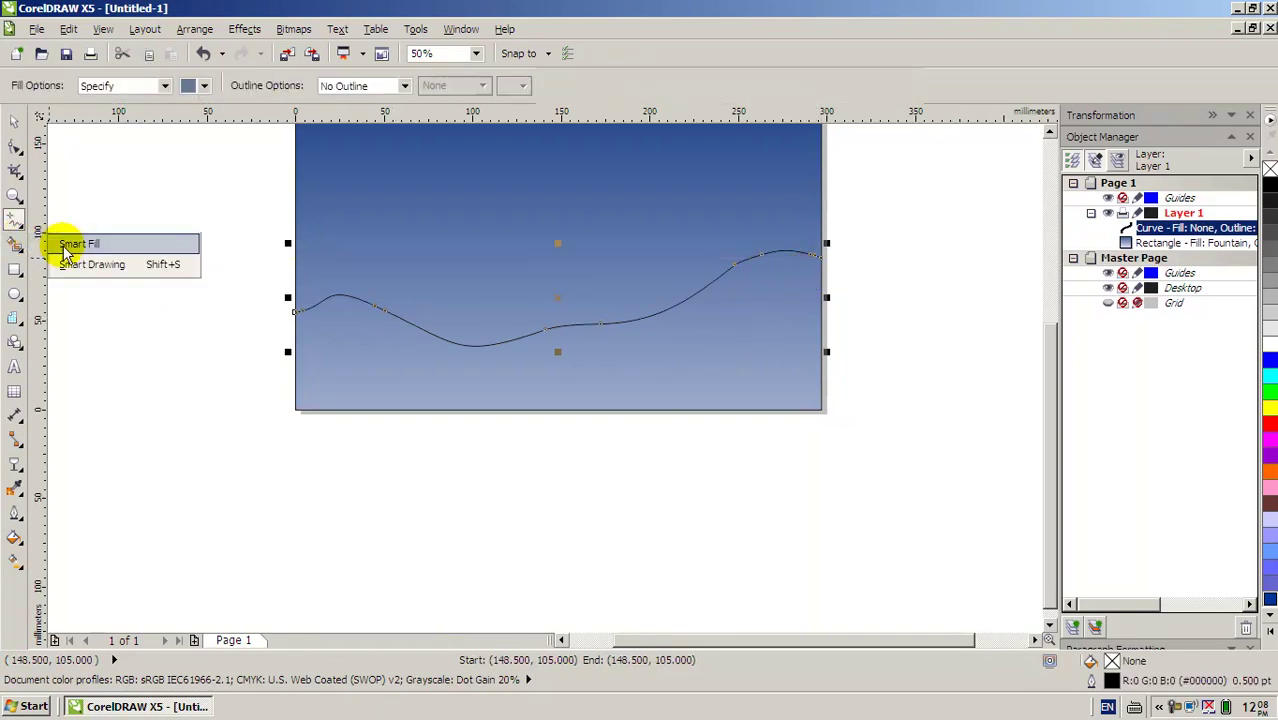
left_click(321, 349)
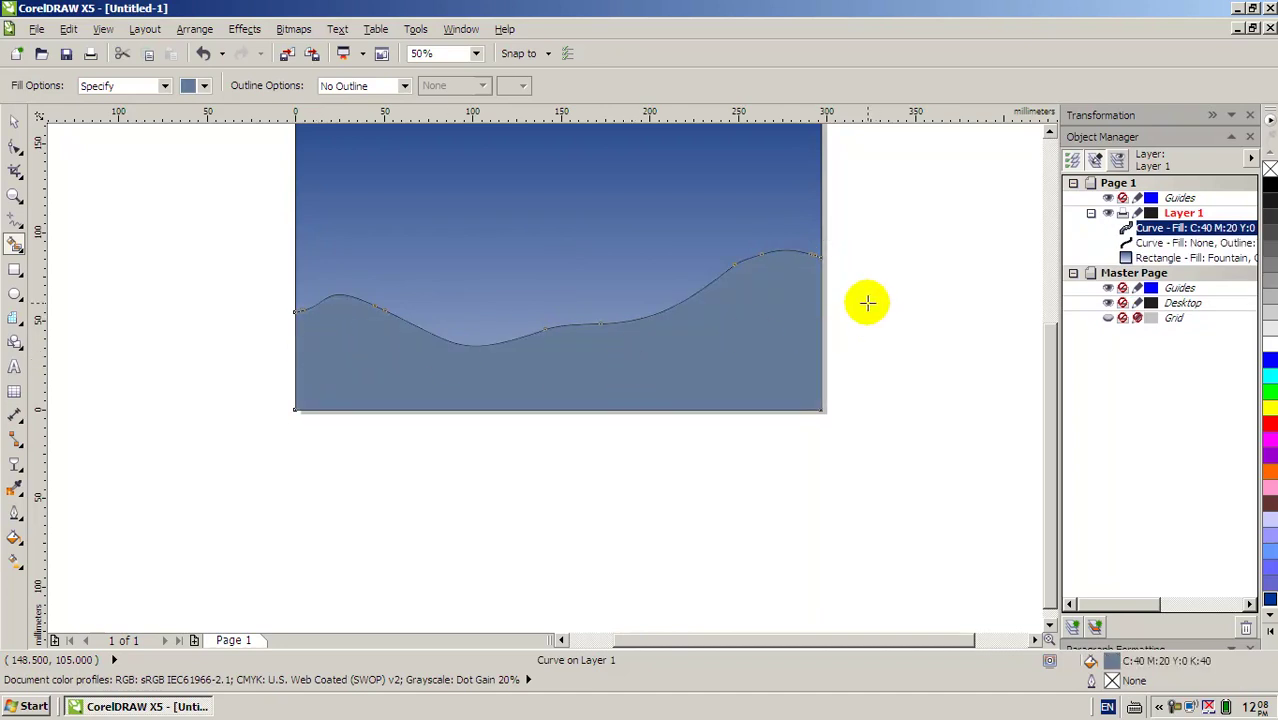
left_click(1273, 200)
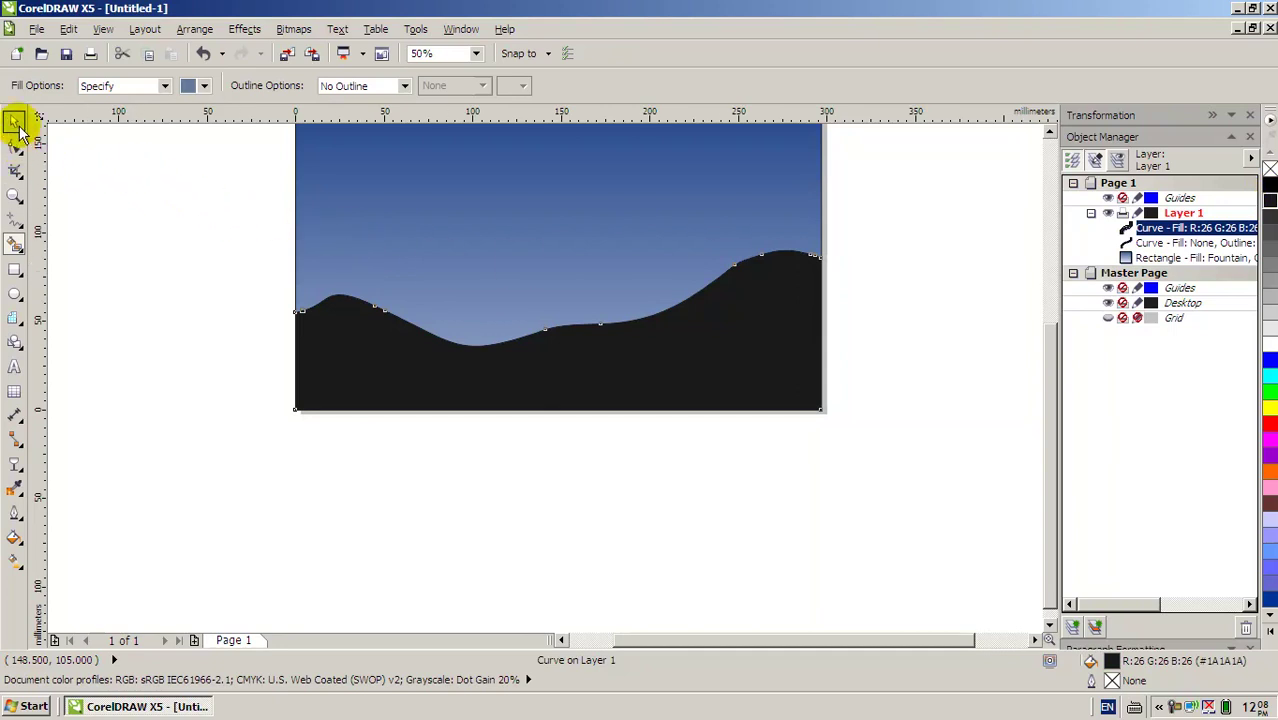
left_click(15, 121)
left_click(171, 293)
scroll(545, 383, "down", 2)
scroll(545, 383, "down", 1)
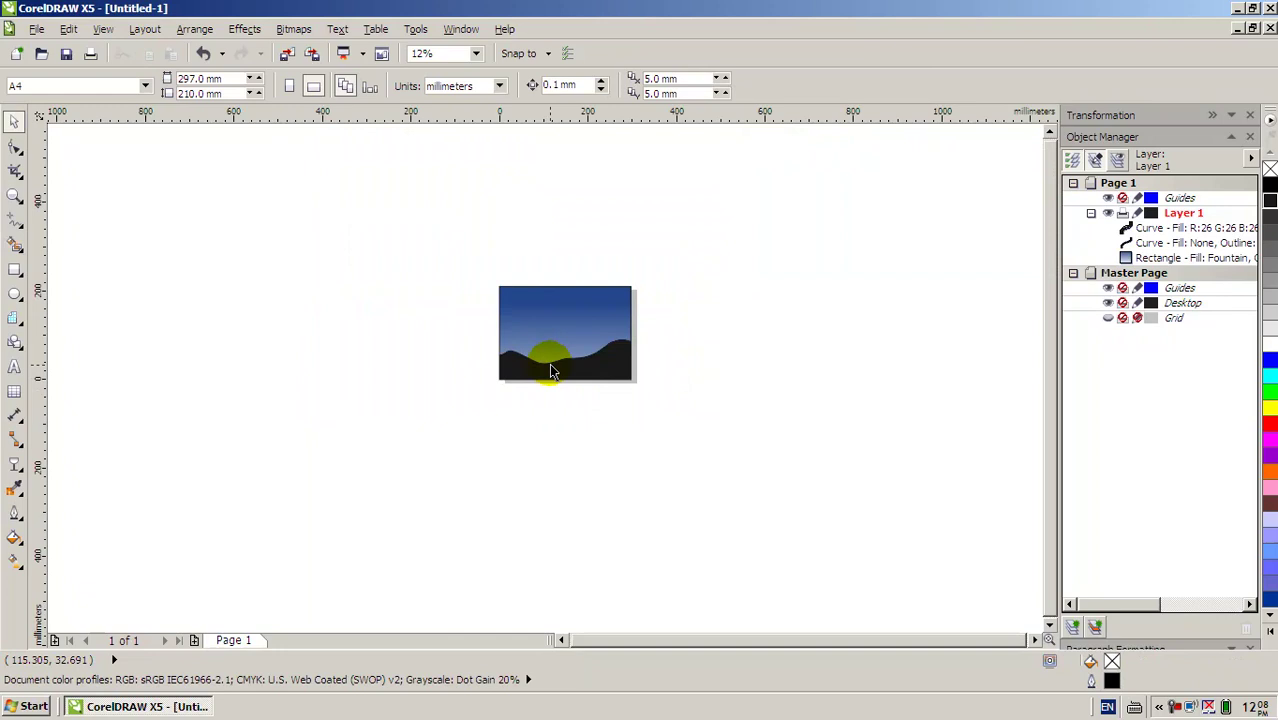
scroll(545, 375, "up", 1)
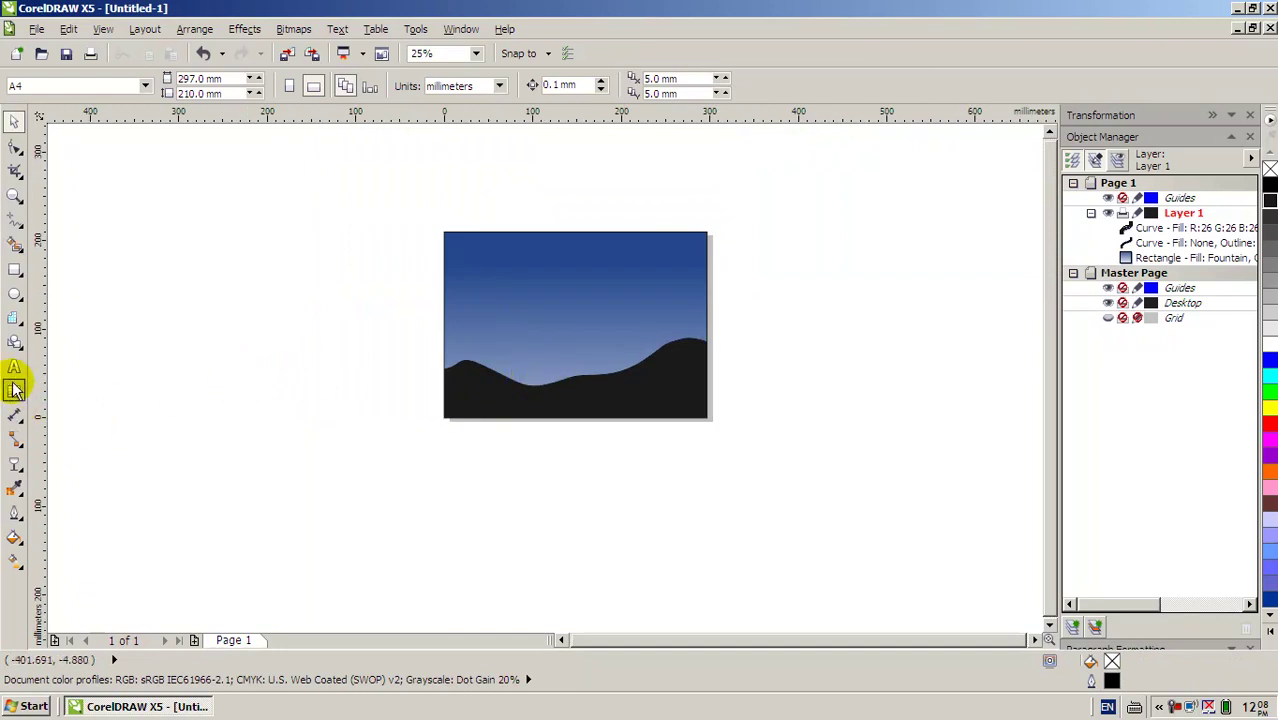
- Draw a roughly 62 mm circle in the sky, filled white with no outline
left_click(23, 302)
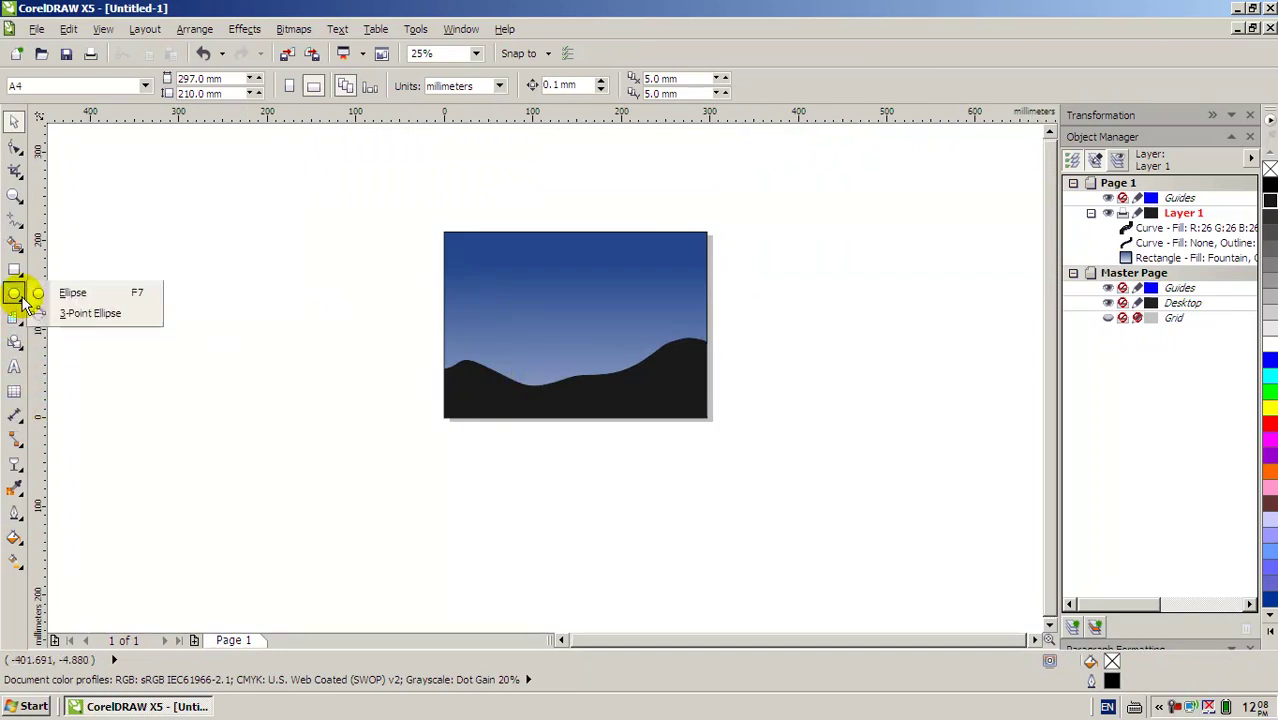
left_click(65, 292)
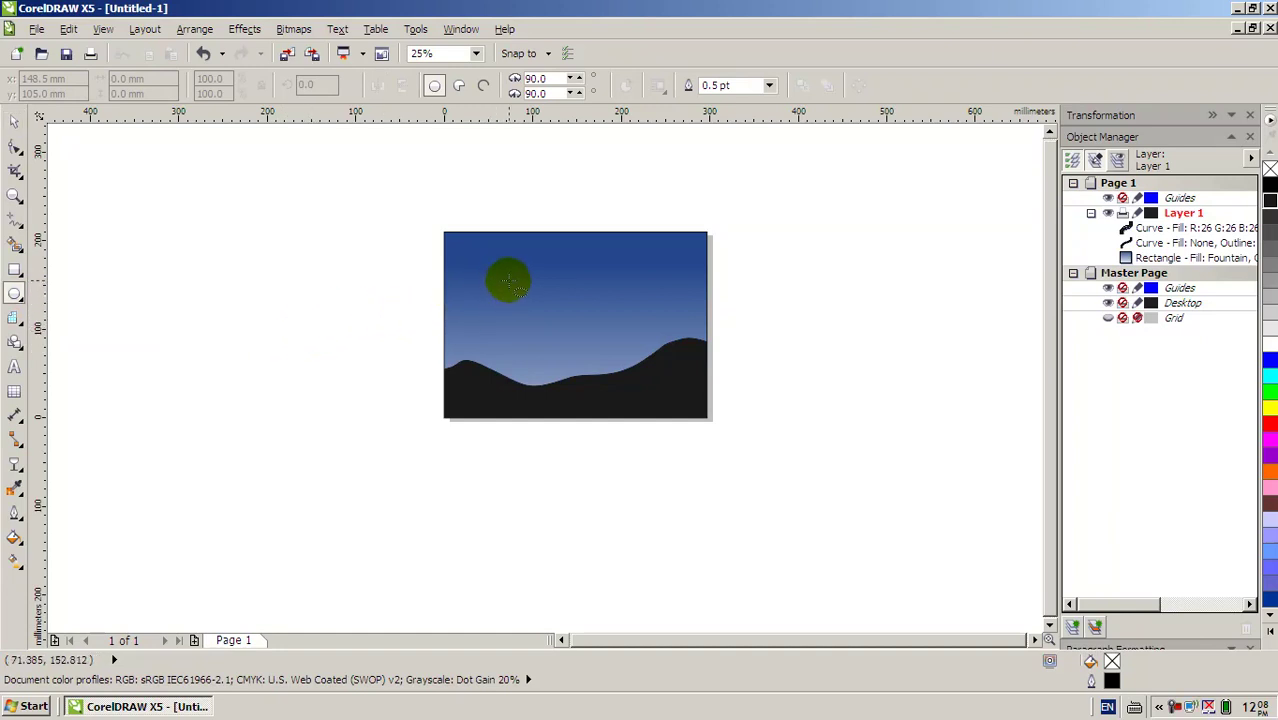
left_click_drag(508, 282, 553, 322)
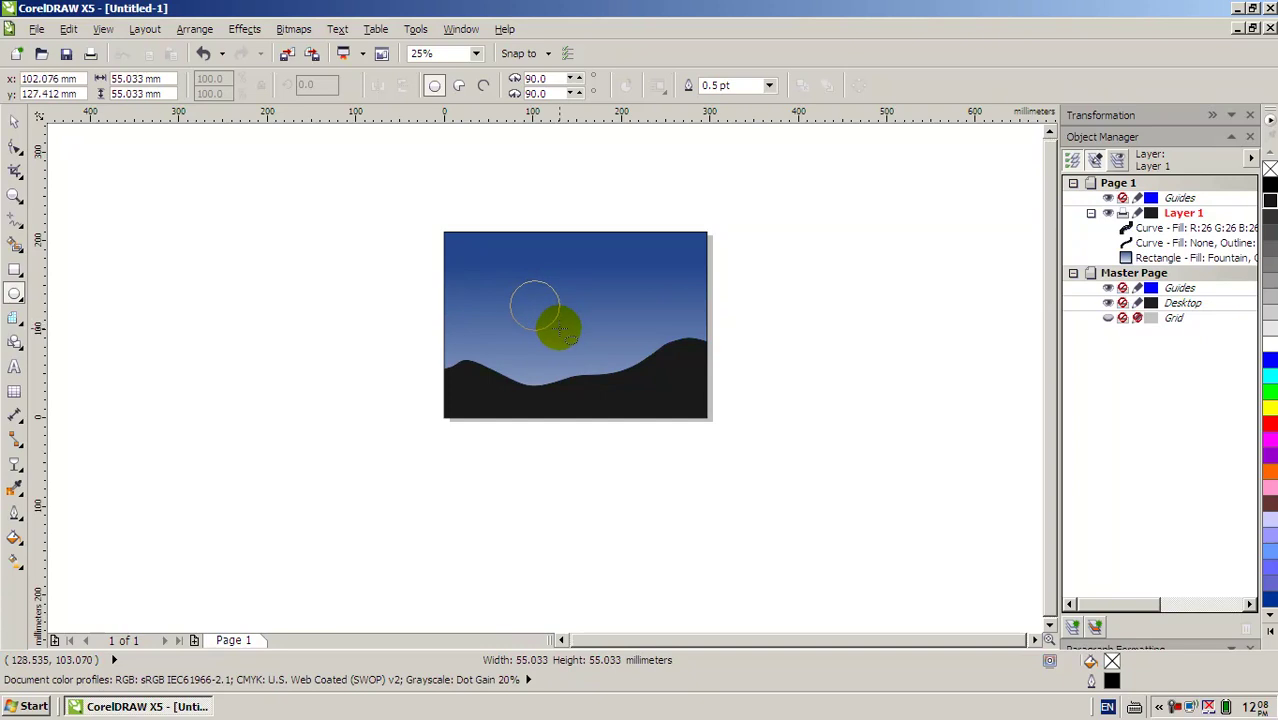
left_click_drag(555, 325, 570, 340)
scroll(566, 336, "up", 1)
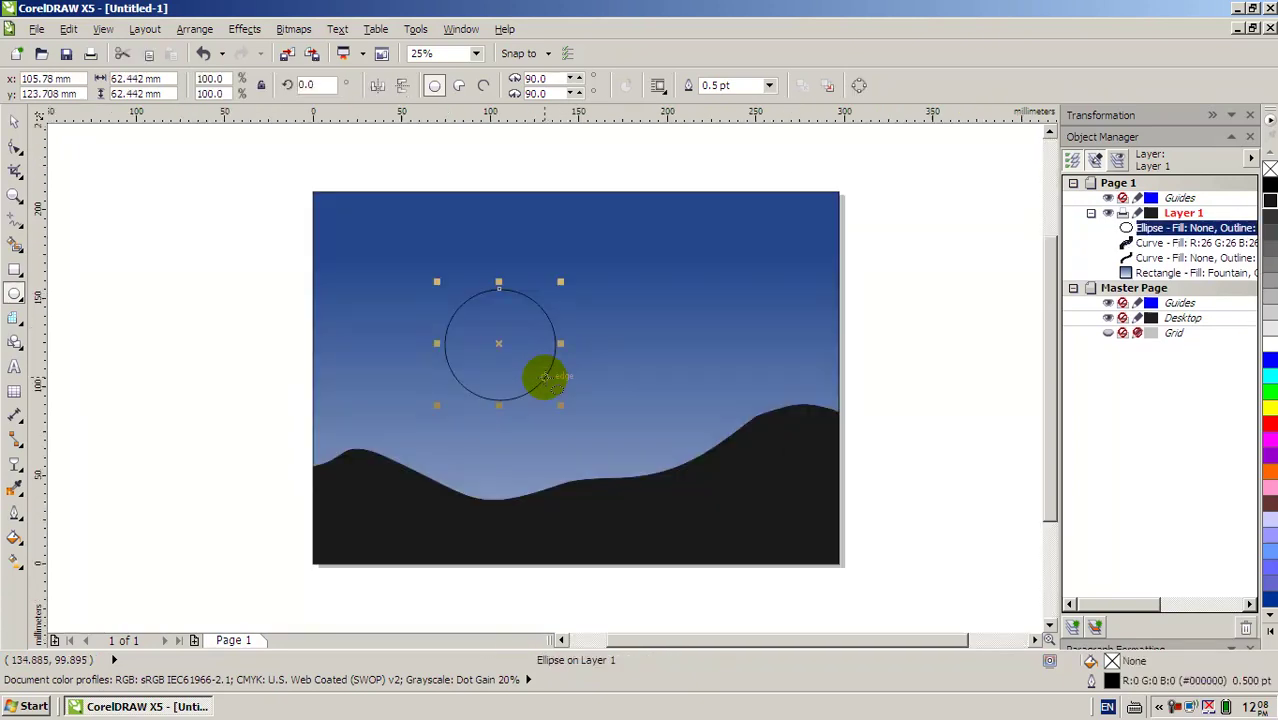
left_click(1268, 348)
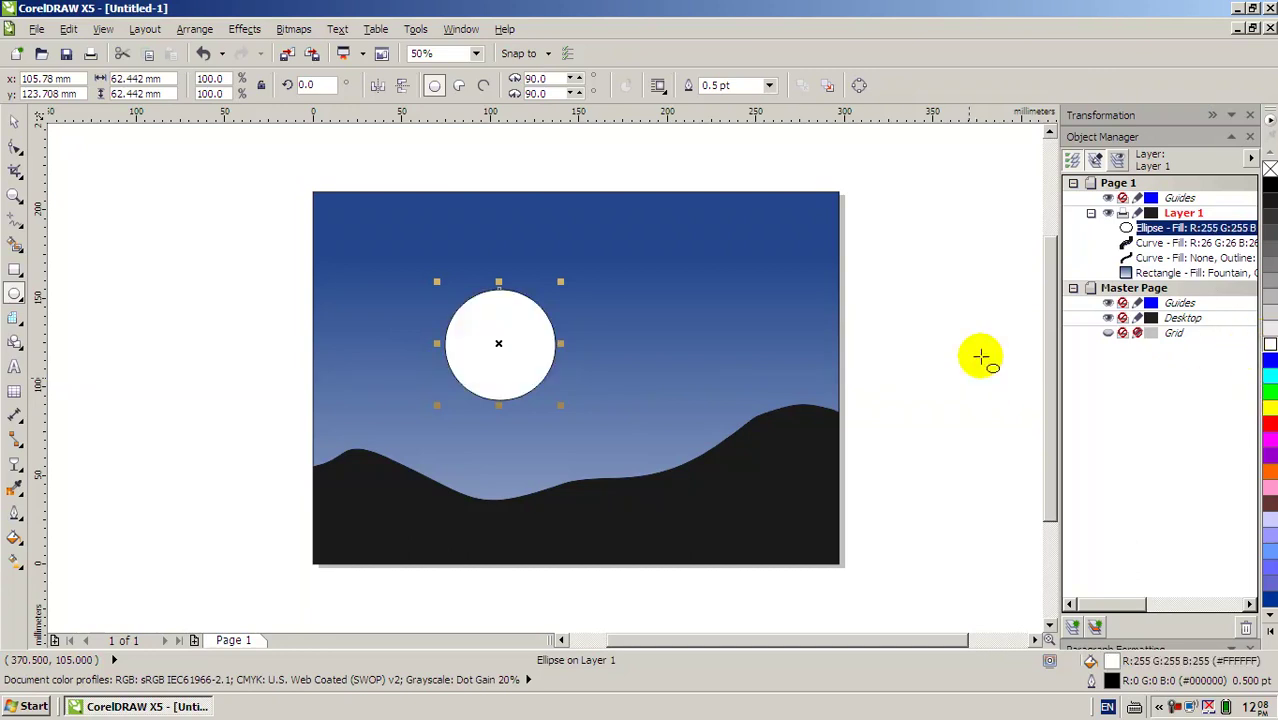
right_click(1268, 170)
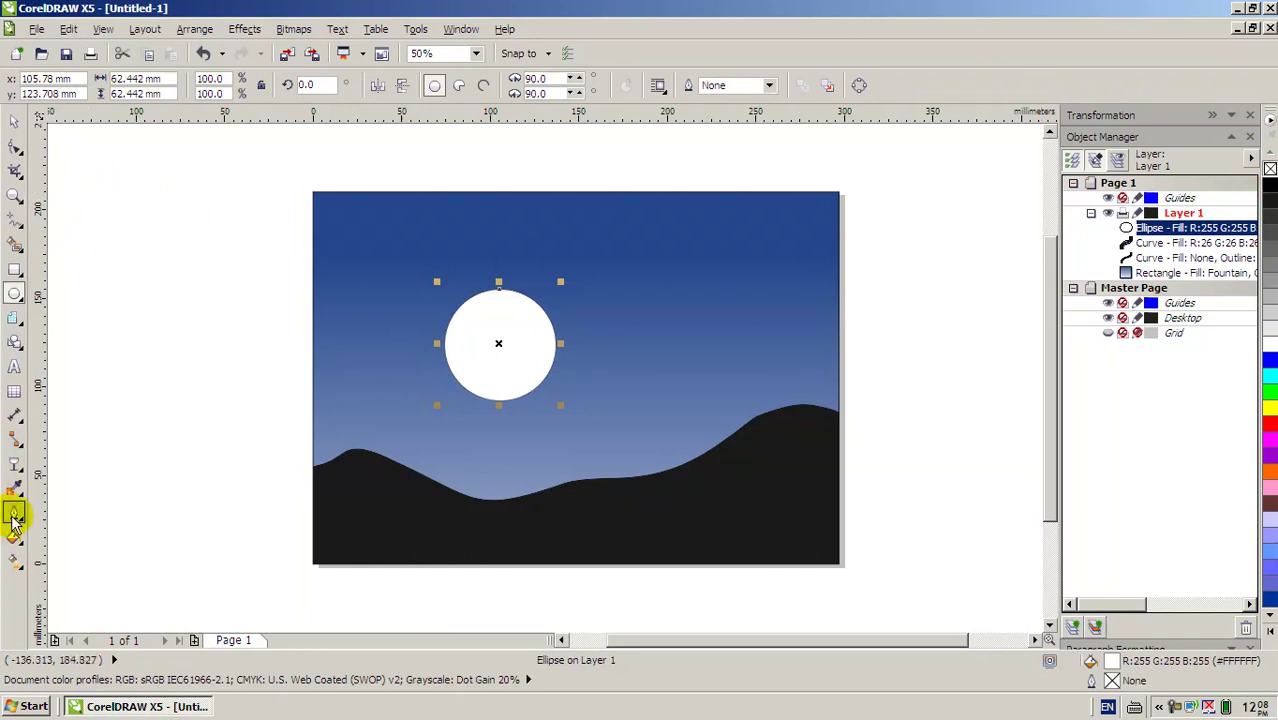
- Apply a Radial transparency to the moon, trying midpoint 0 before settling back on 100
left_click(18, 462)
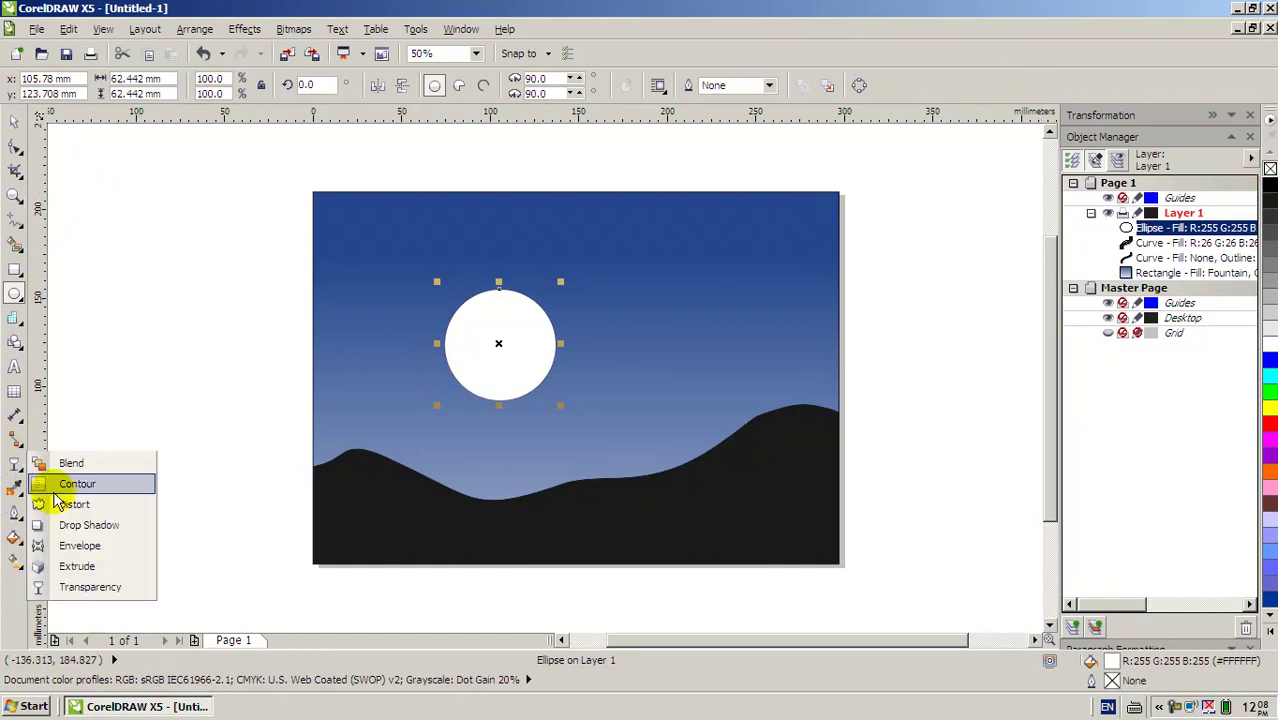
left_click(62, 587)
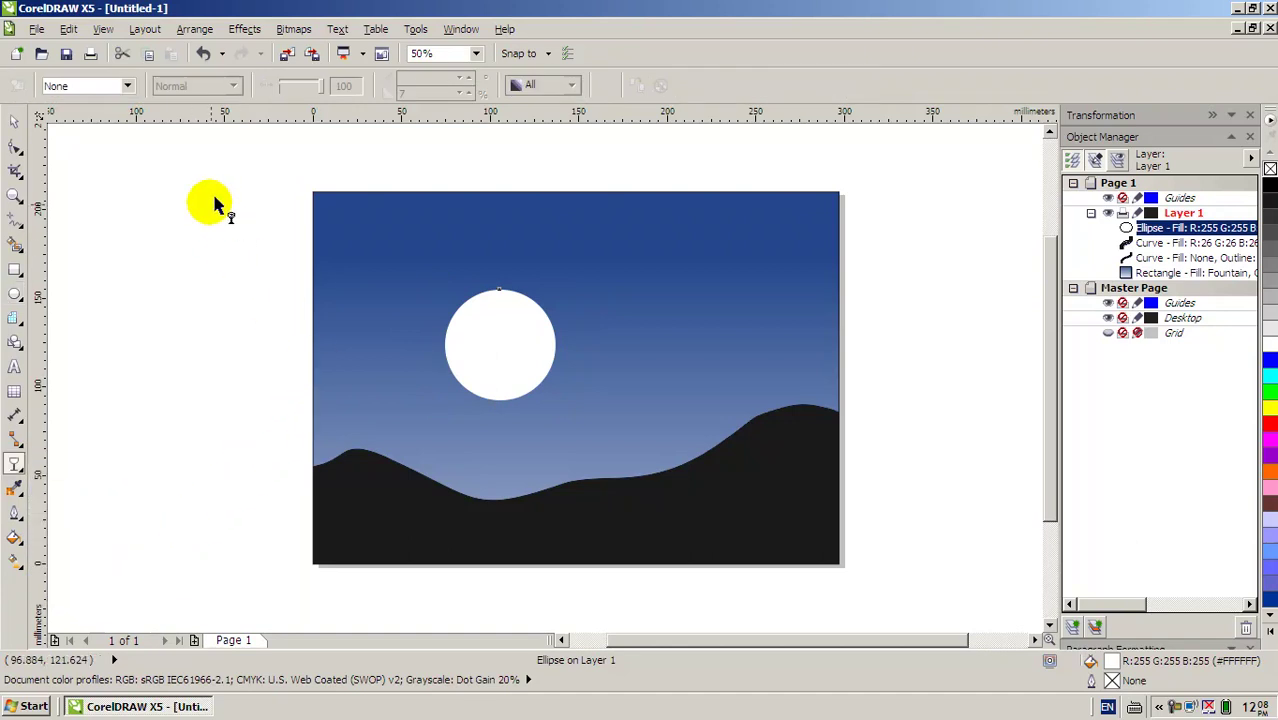
left_click(127, 87)
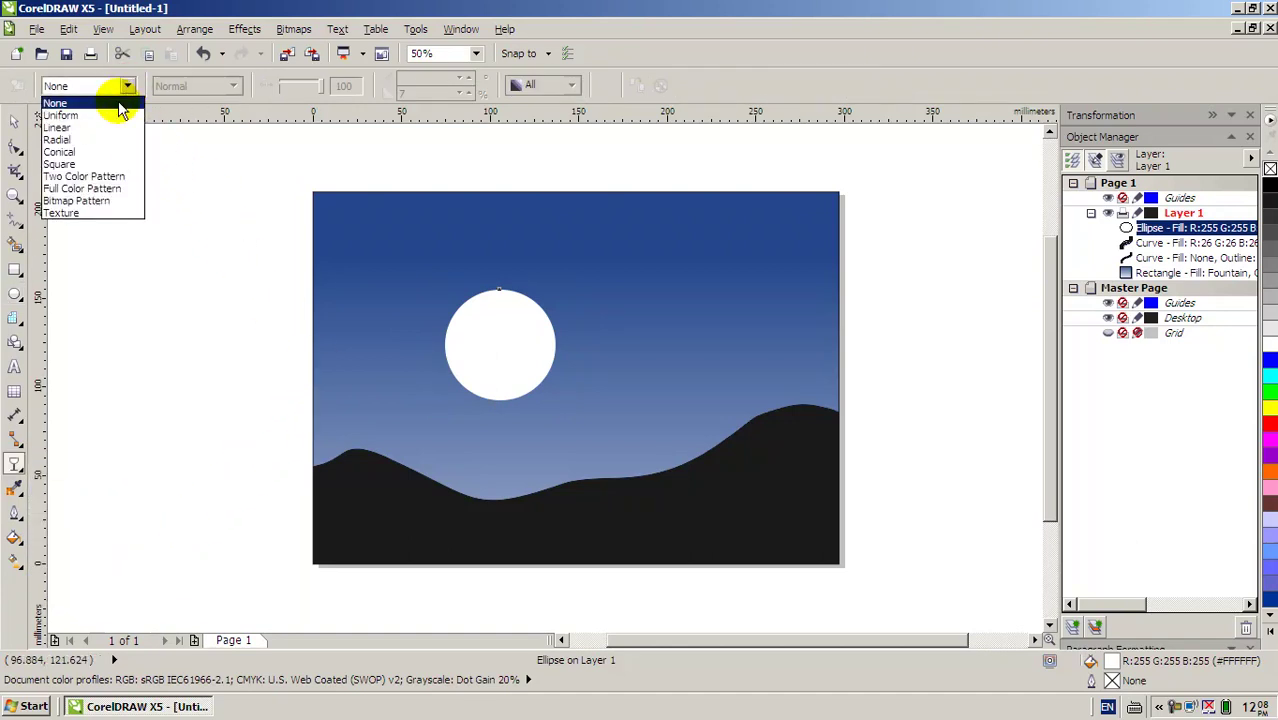
left_click(98, 141)
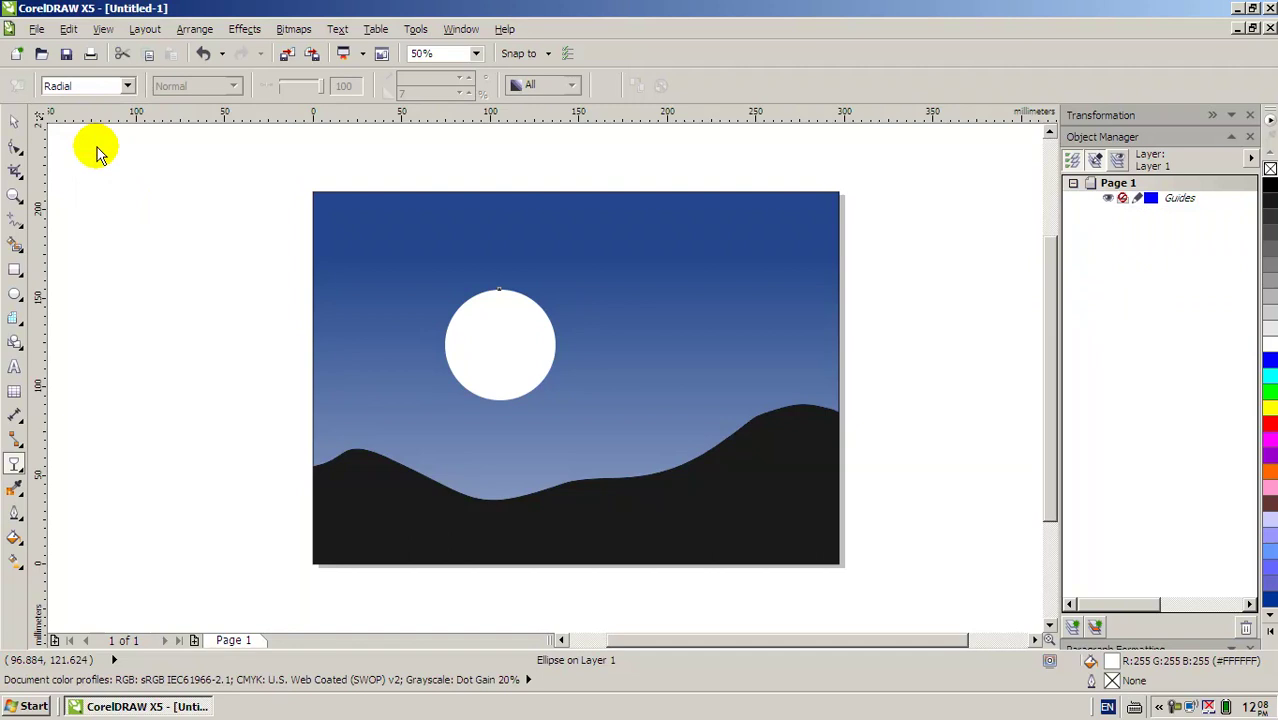
scroll(552, 376, "up", 1)
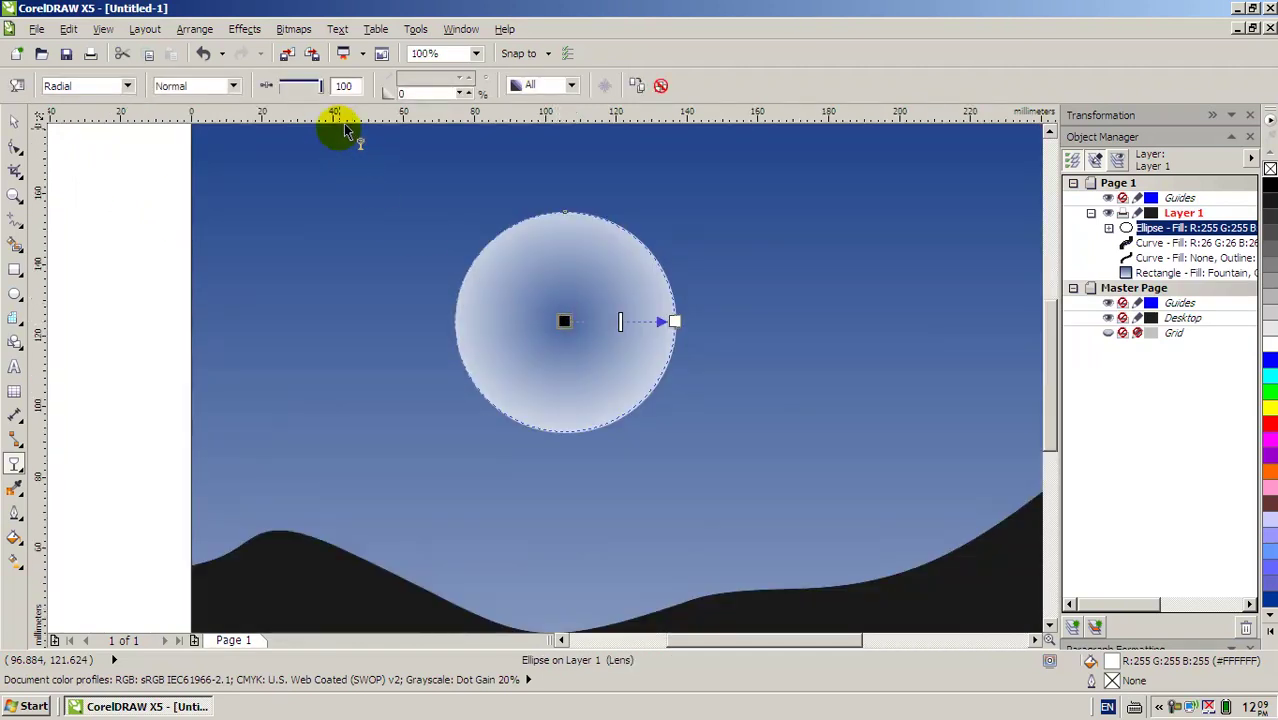
left_click_drag(321, 87, 277, 80)
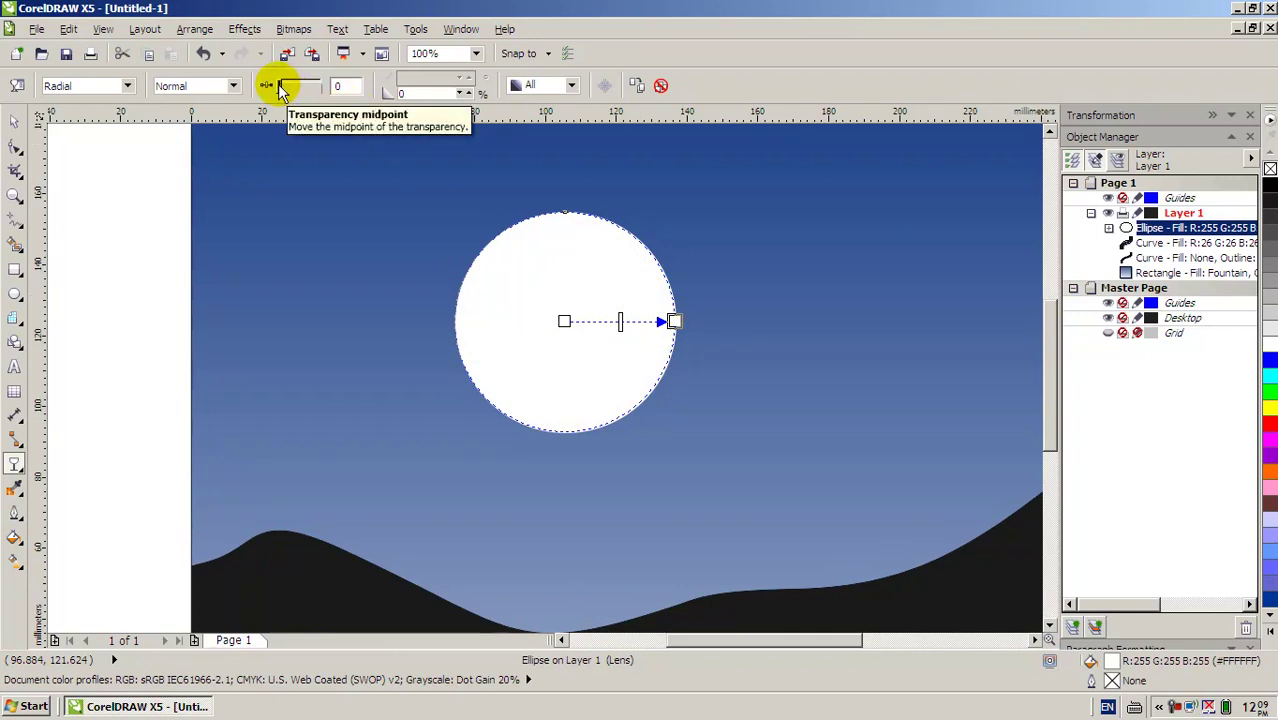
left_click_drag(280, 88, 322, 87)
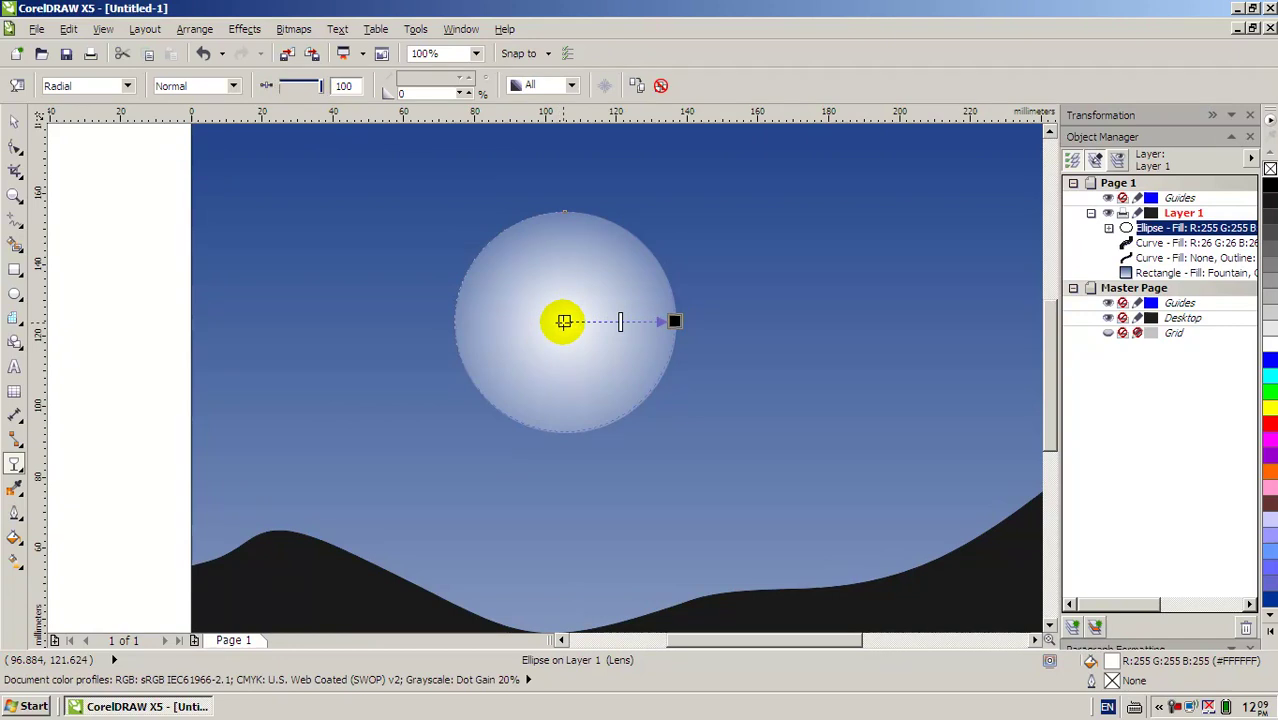
- Position the transparency handles so the moon glows lower right and fades toward upper left
left_click_drag(564, 321, 613, 405)
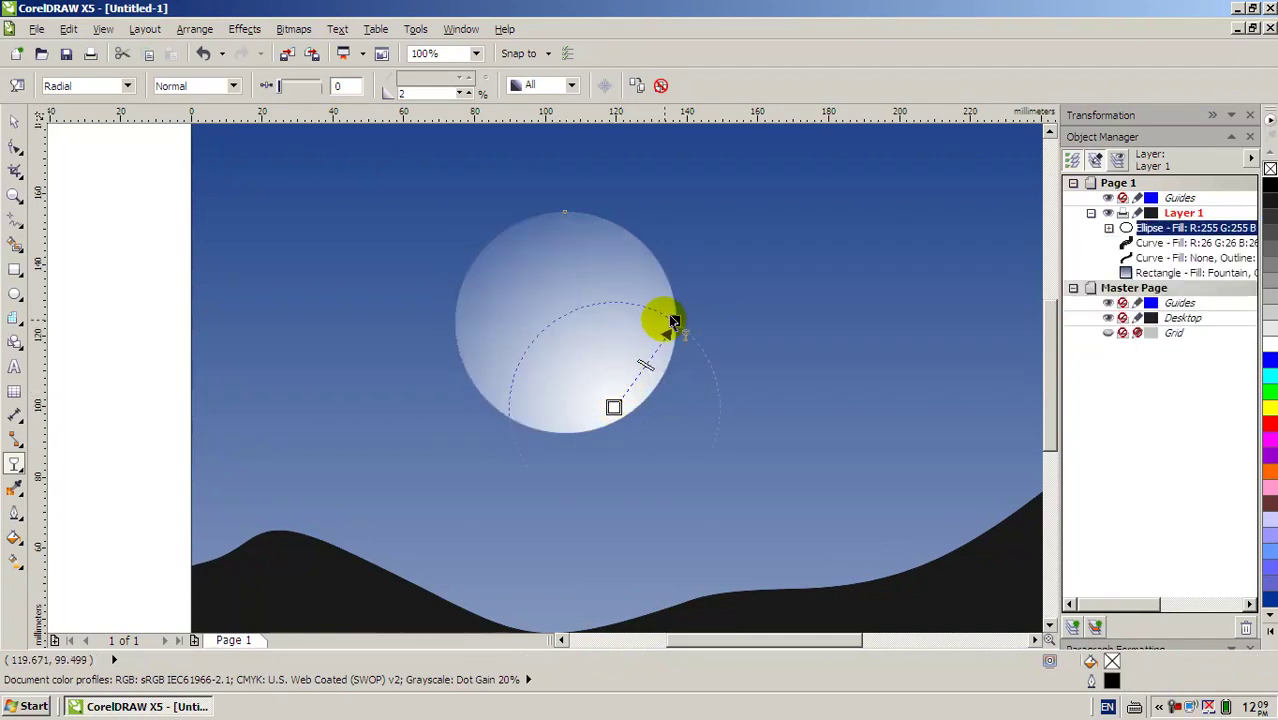
left_click_drag(675, 321, 561, 312)
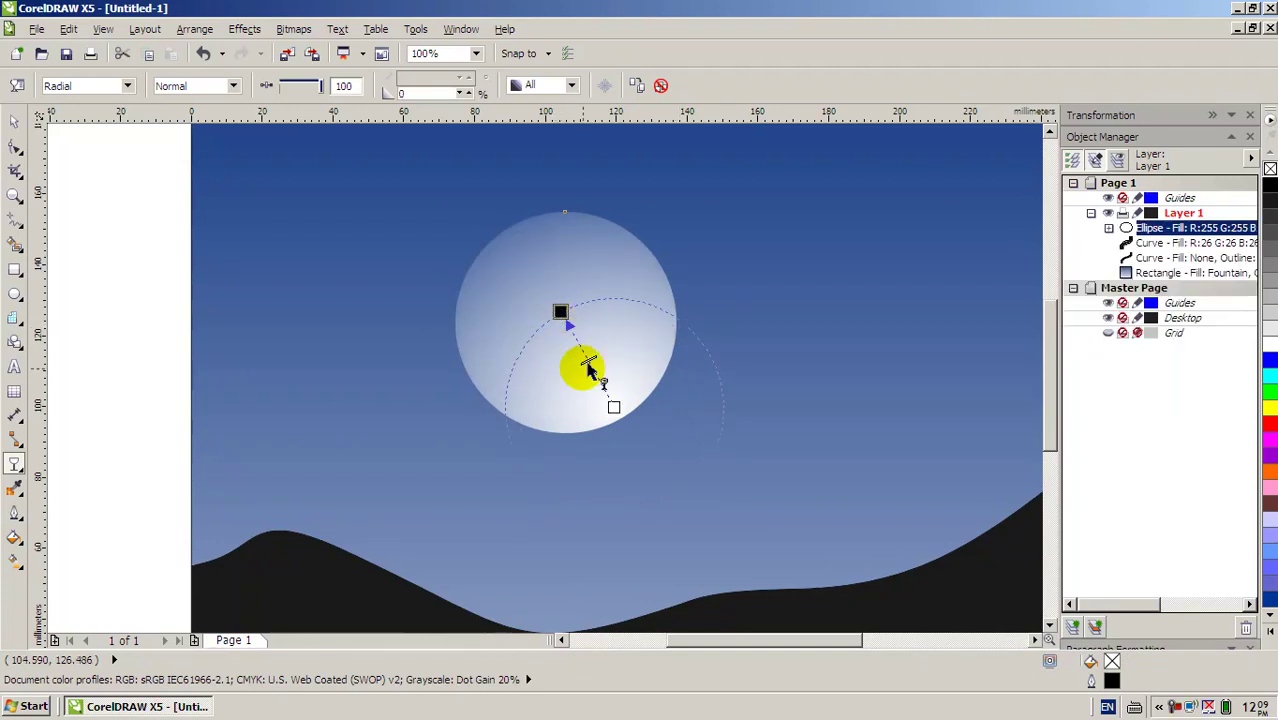
left_click_drag(610, 406, 621, 439)
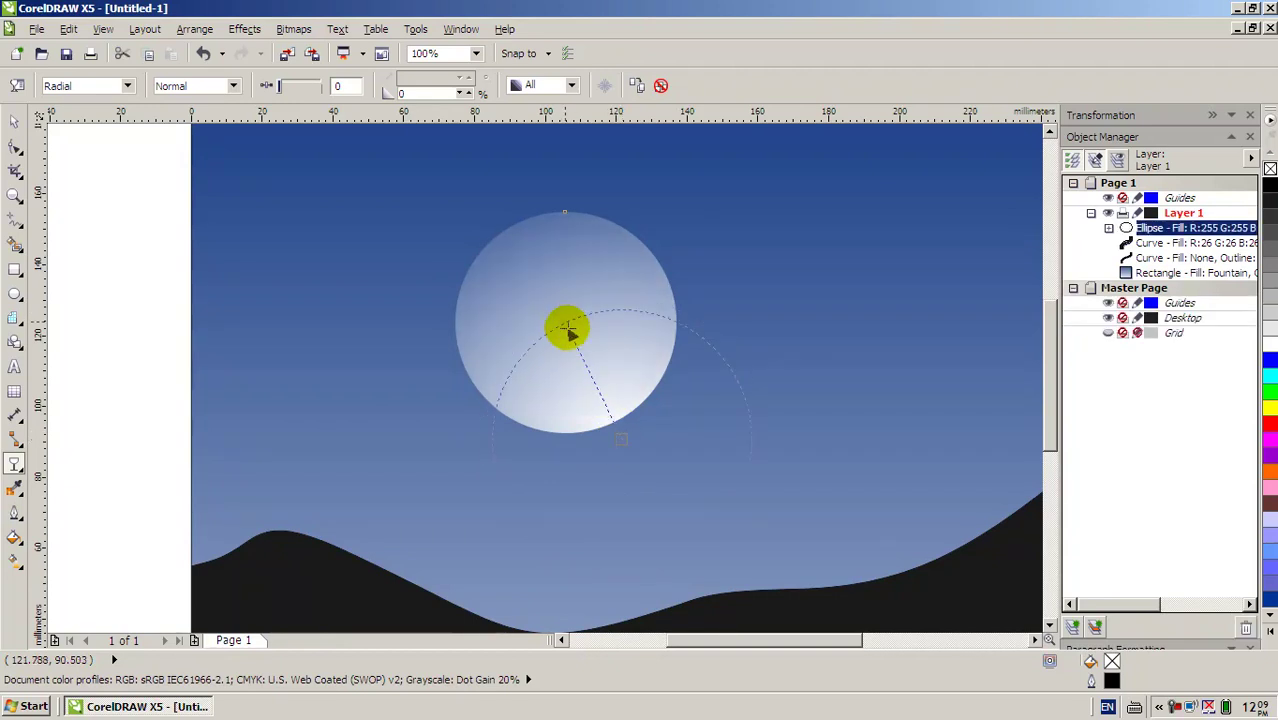
left_click_drag(561, 313, 577, 355)
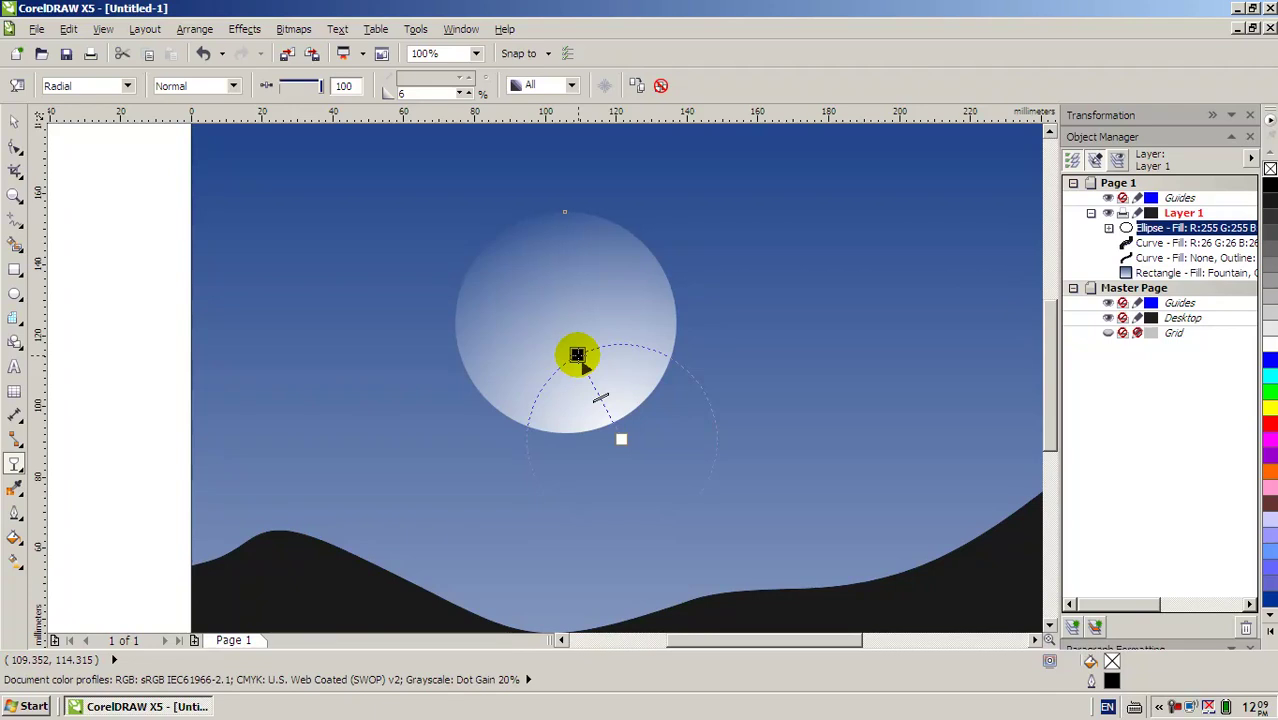
left_click_drag(577, 355, 545, 379)
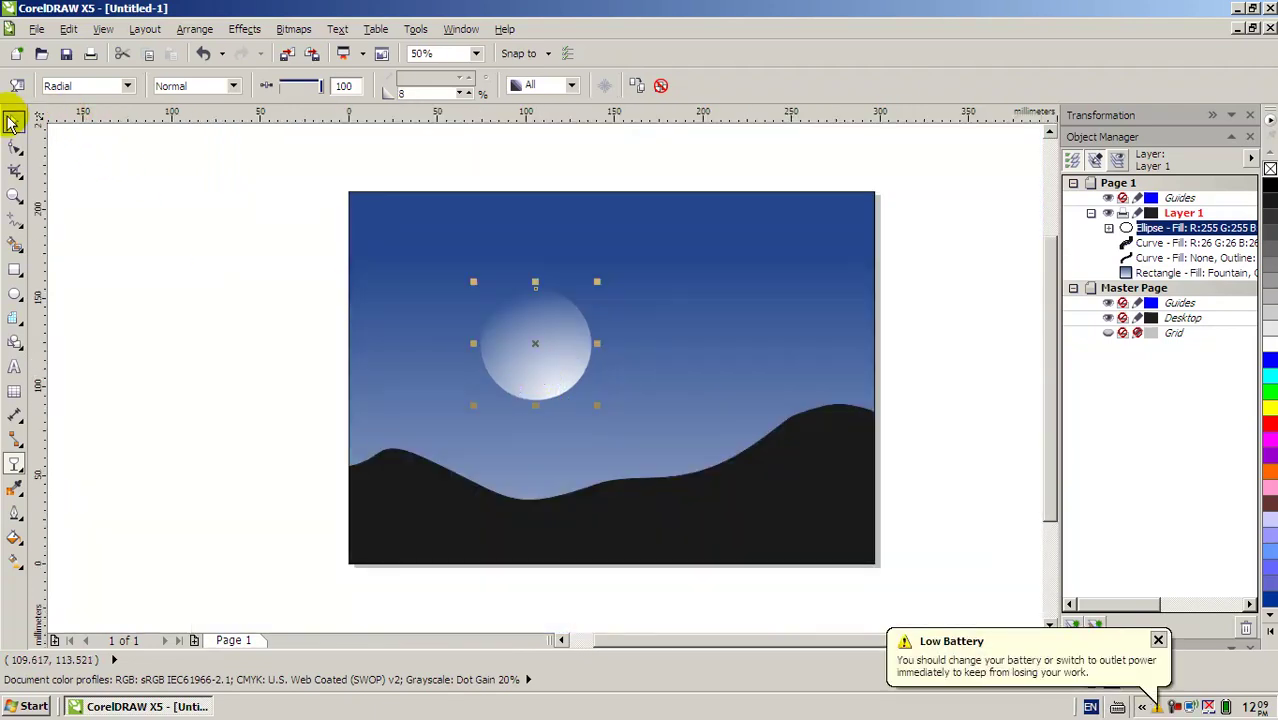
- Drag the moon up and left into the upper sky, then deselect and zoom to check it
left_click(12, 122)
left_click_drag(522, 359, 459, 290)
left_click(233, 333)
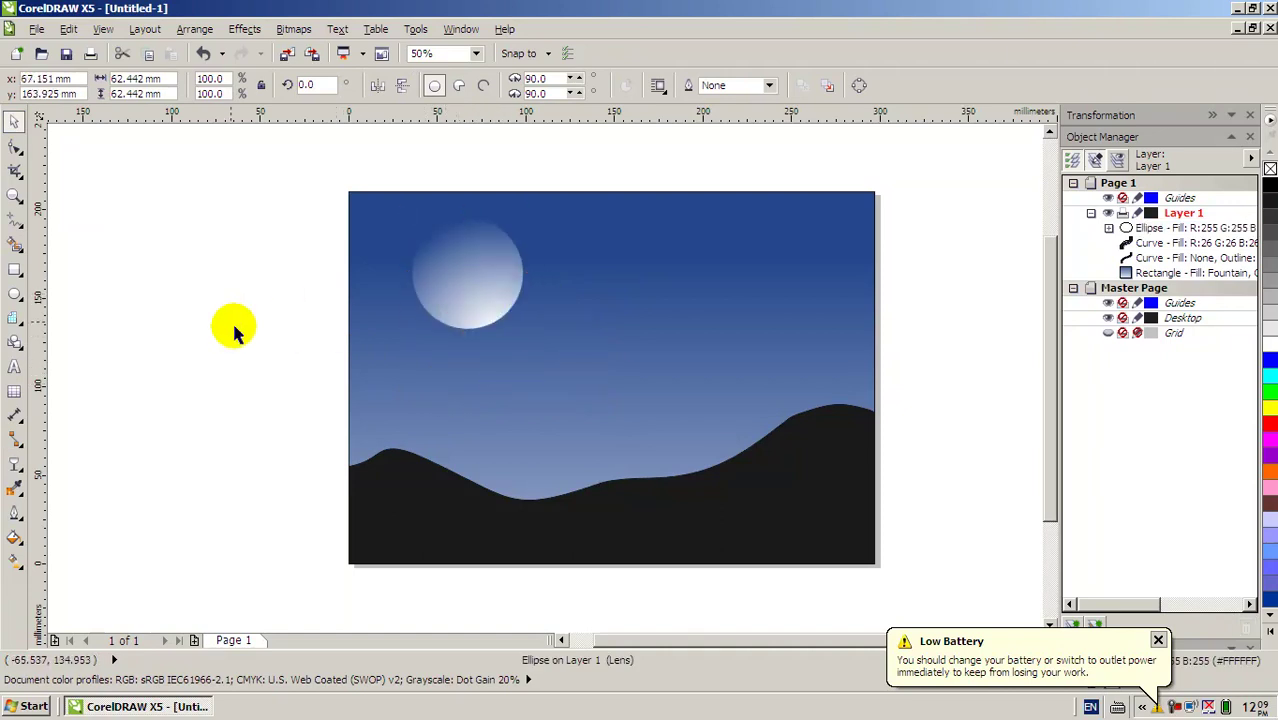
scroll(570, 397, "down", 1)
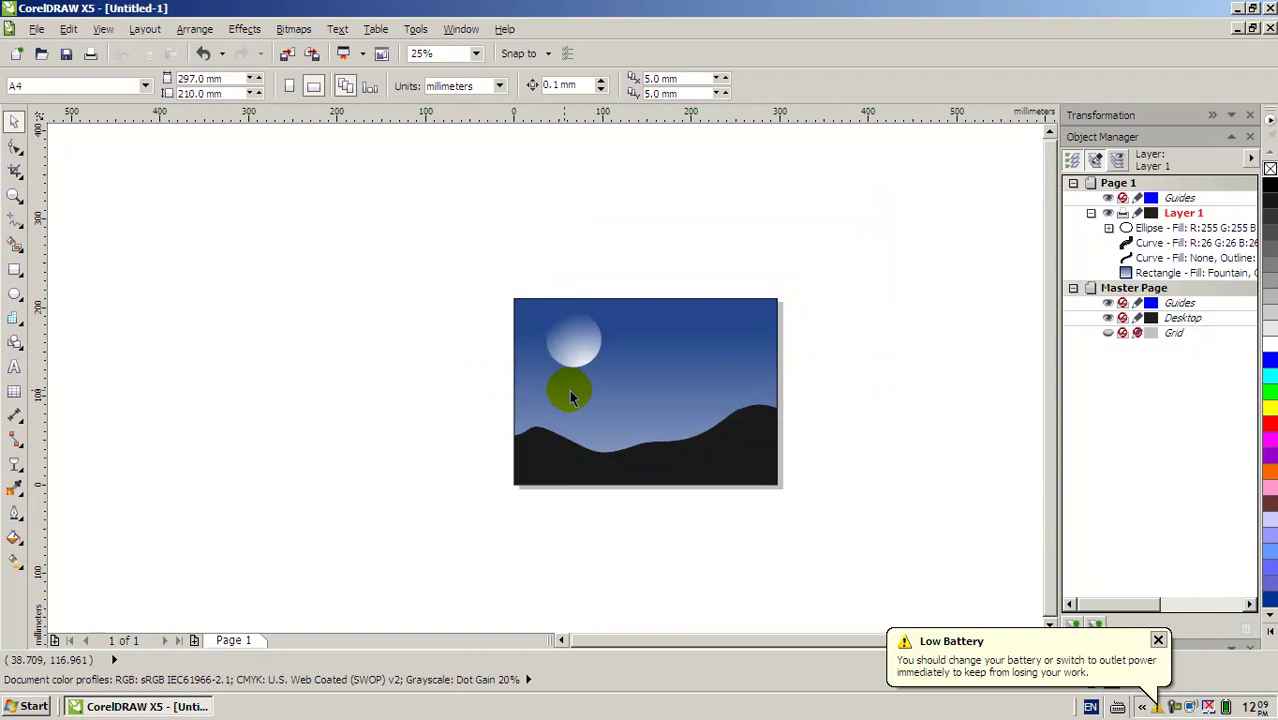
scroll(570, 397, "up", 1)
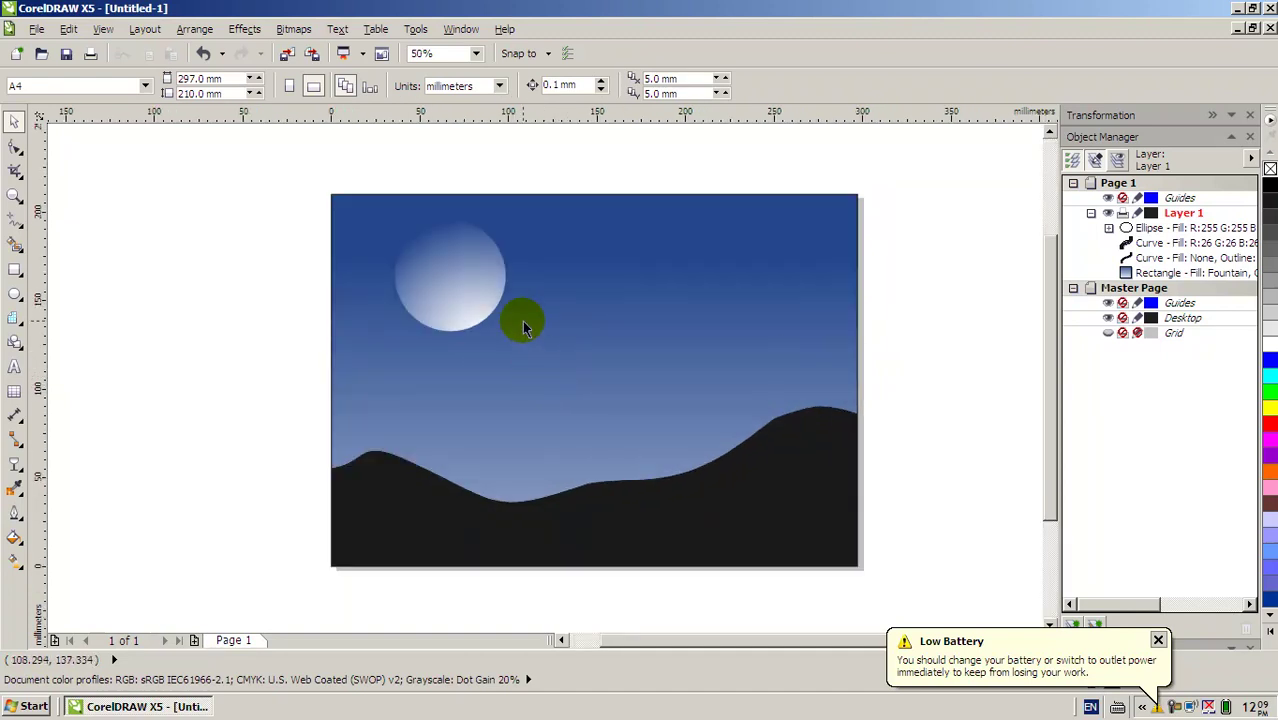
scroll(524, 329, "up", 1)
scroll(545, 385, "down", 1)
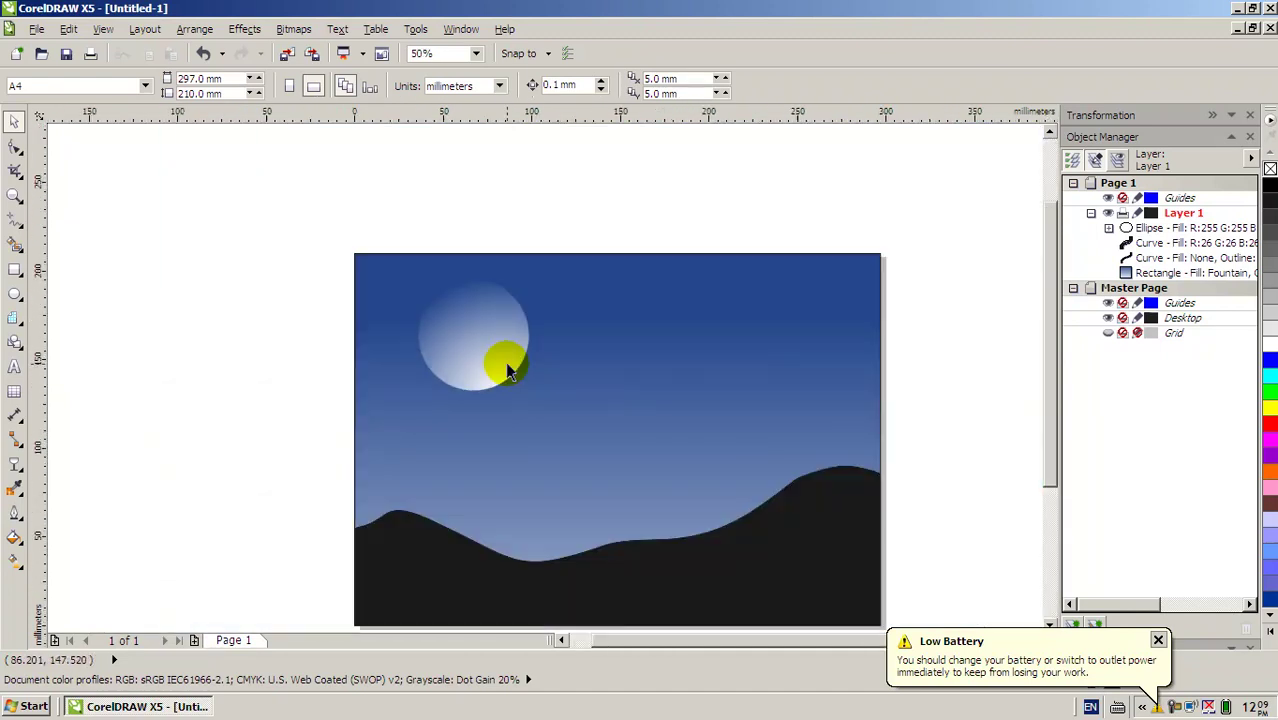
scroll(542, 374, "up", 1)
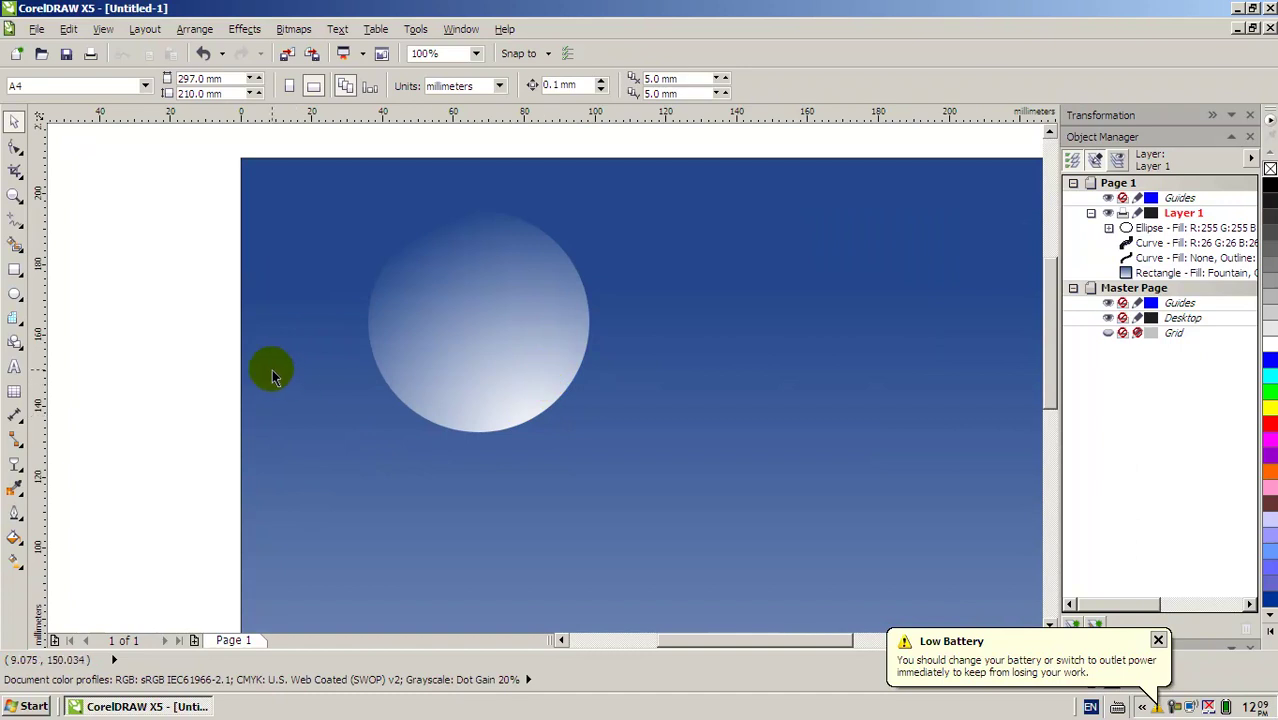